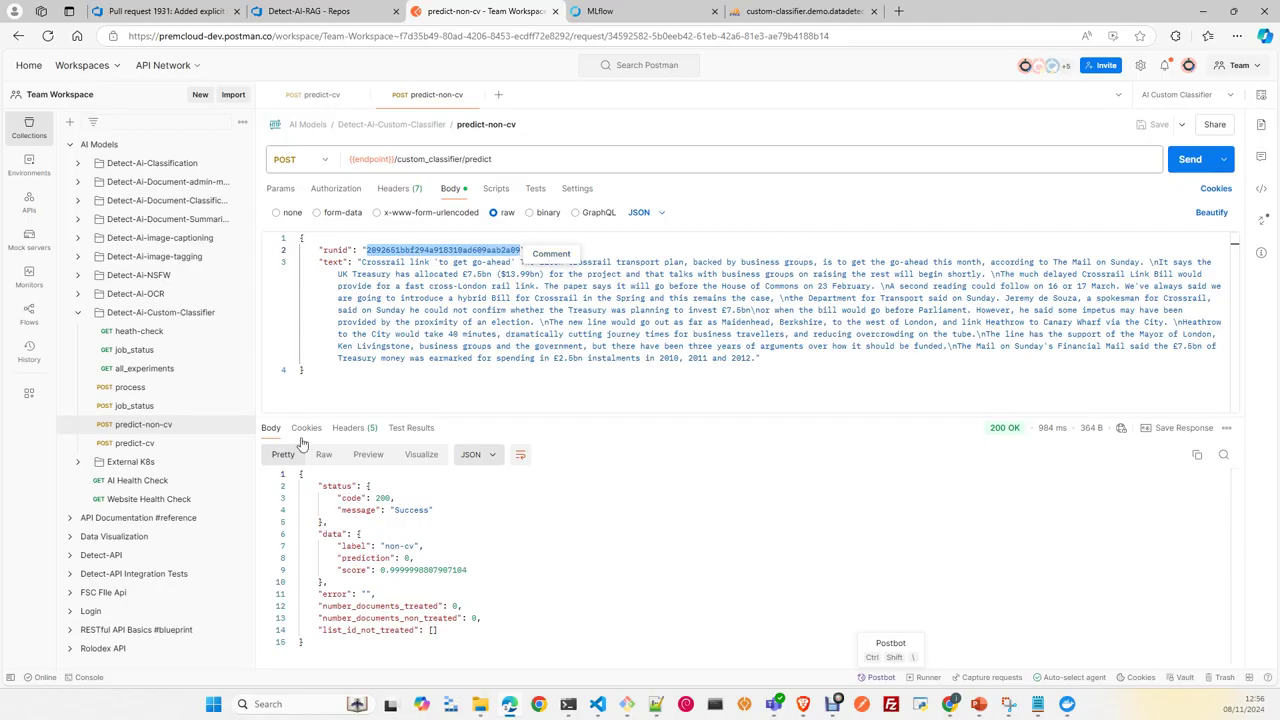
Step: Check the JSON body of the process request and return to the predict-non-cv request in the Detect-AI-Custom-Classifier collection
left_click(130, 387)
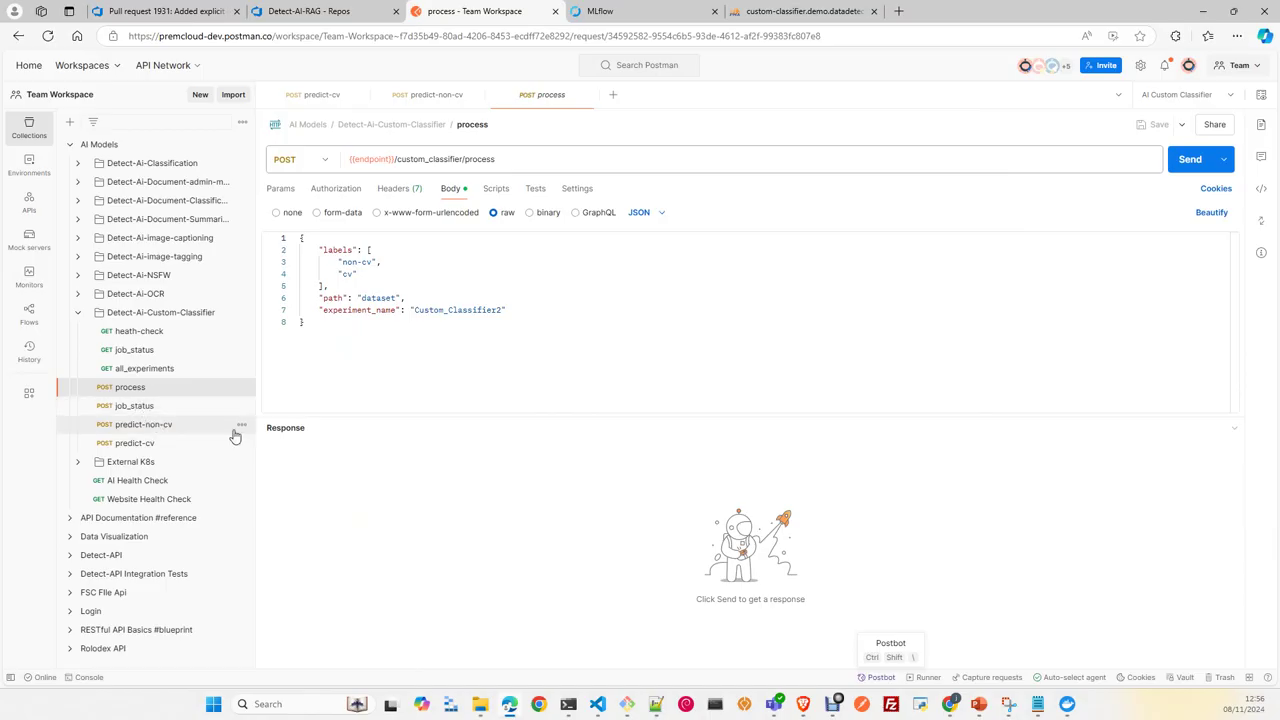
left_click(147, 425)
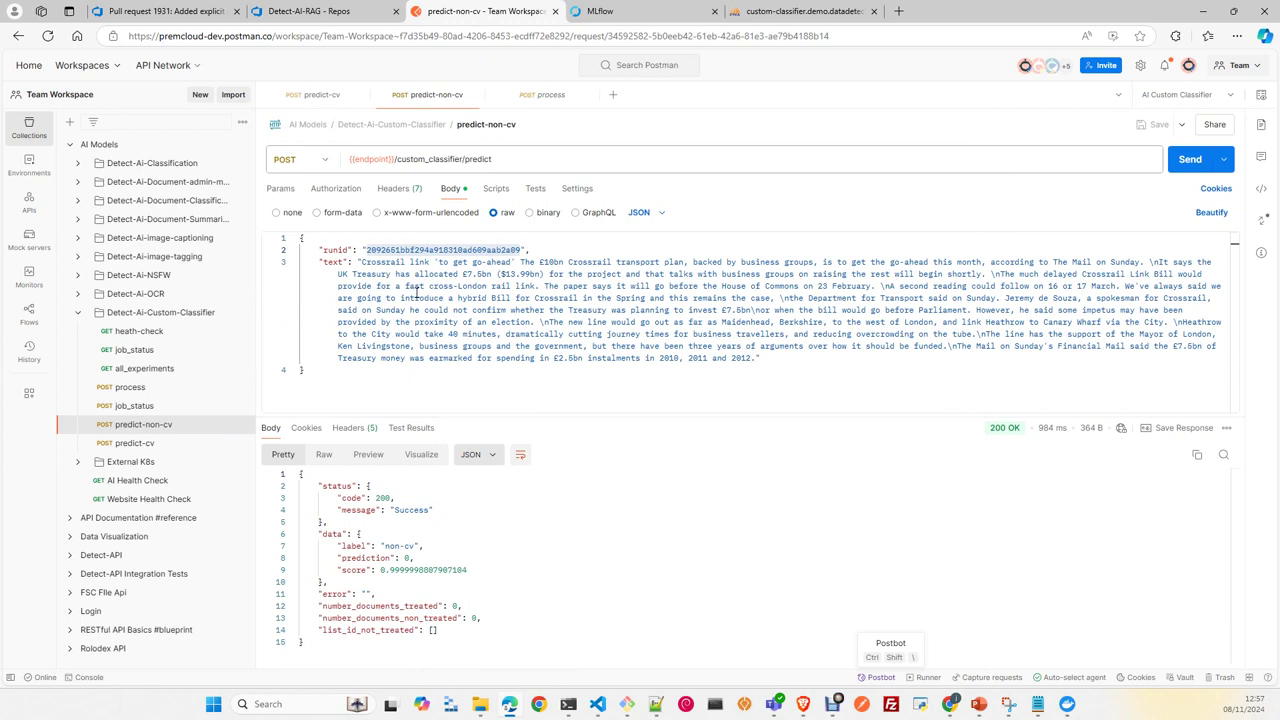
left_click(1165, 168)
Step: Switch to the Custom_Classifier_MLFLOW notebook and examine its architecture diagrams, Docker build commands and requirements list
left_click(1207, 14)
scroll(722, 497, "up", 4)
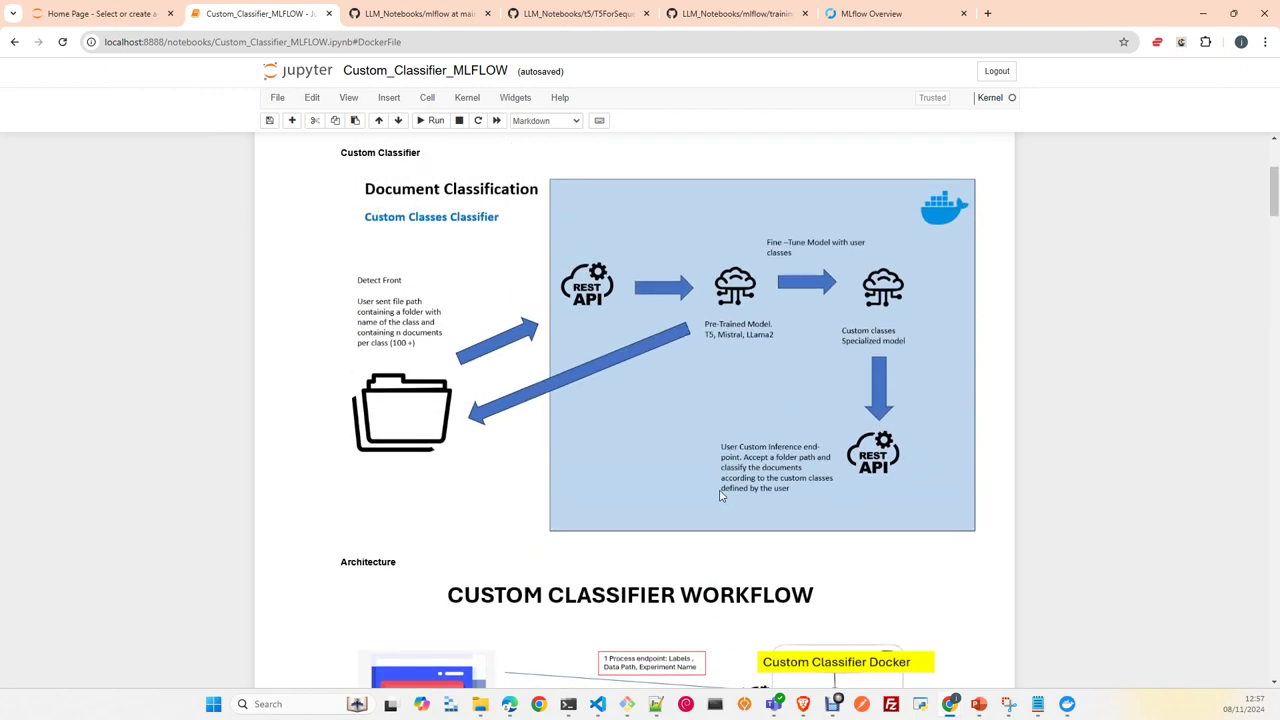
scroll(722, 497, "up", 2)
scroll(722, 495, "down", 7)
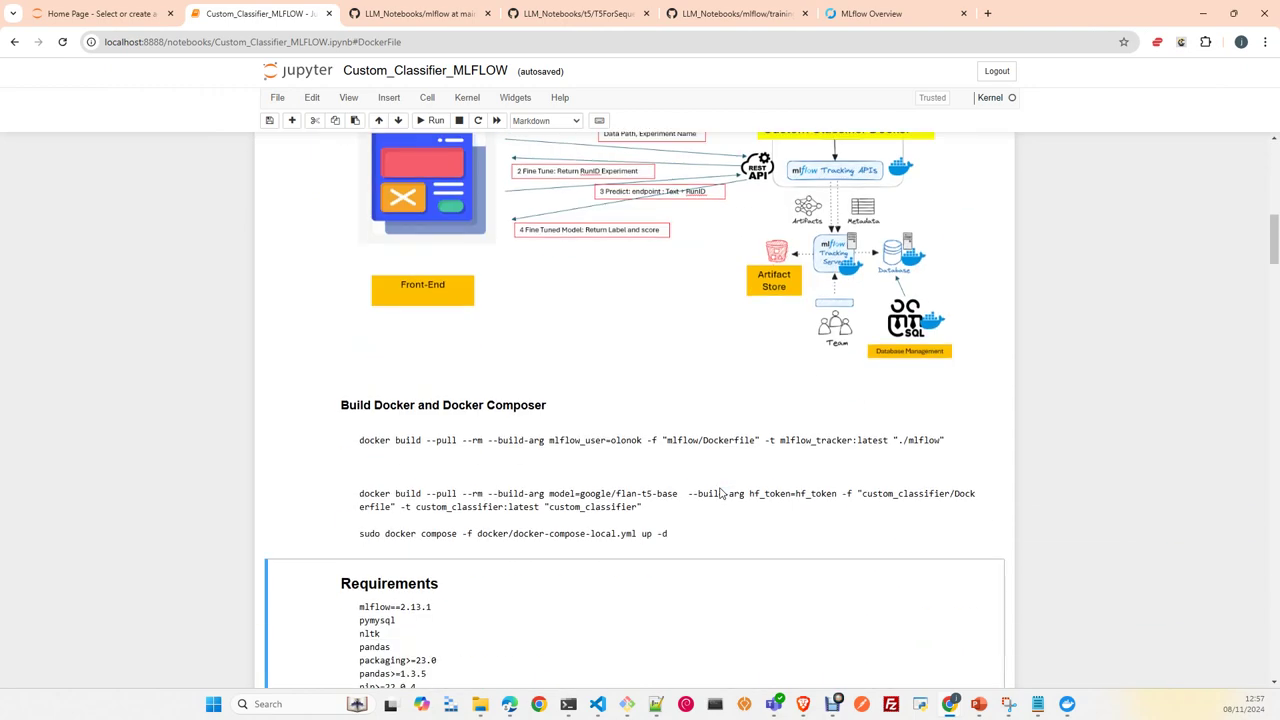
scroll(720, 492, "down", 2)
scroll(491, 344, "down", 2)
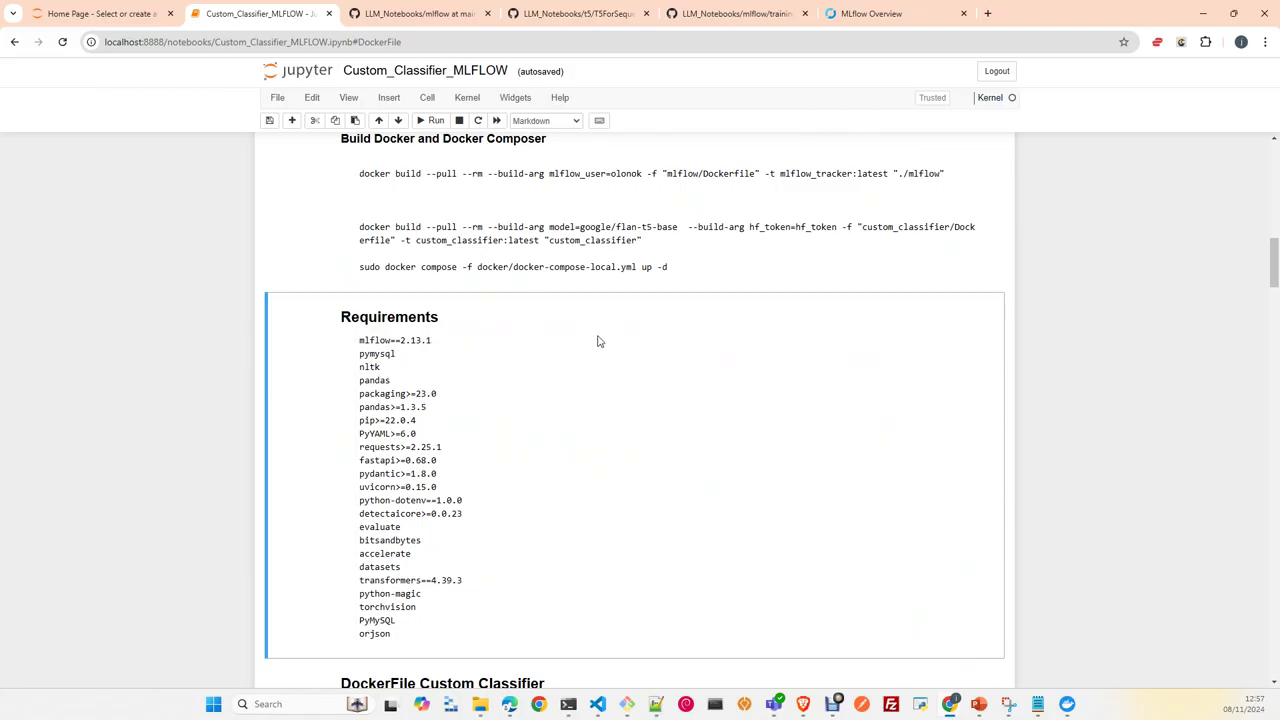
scroll(623, 349, "down", 3)
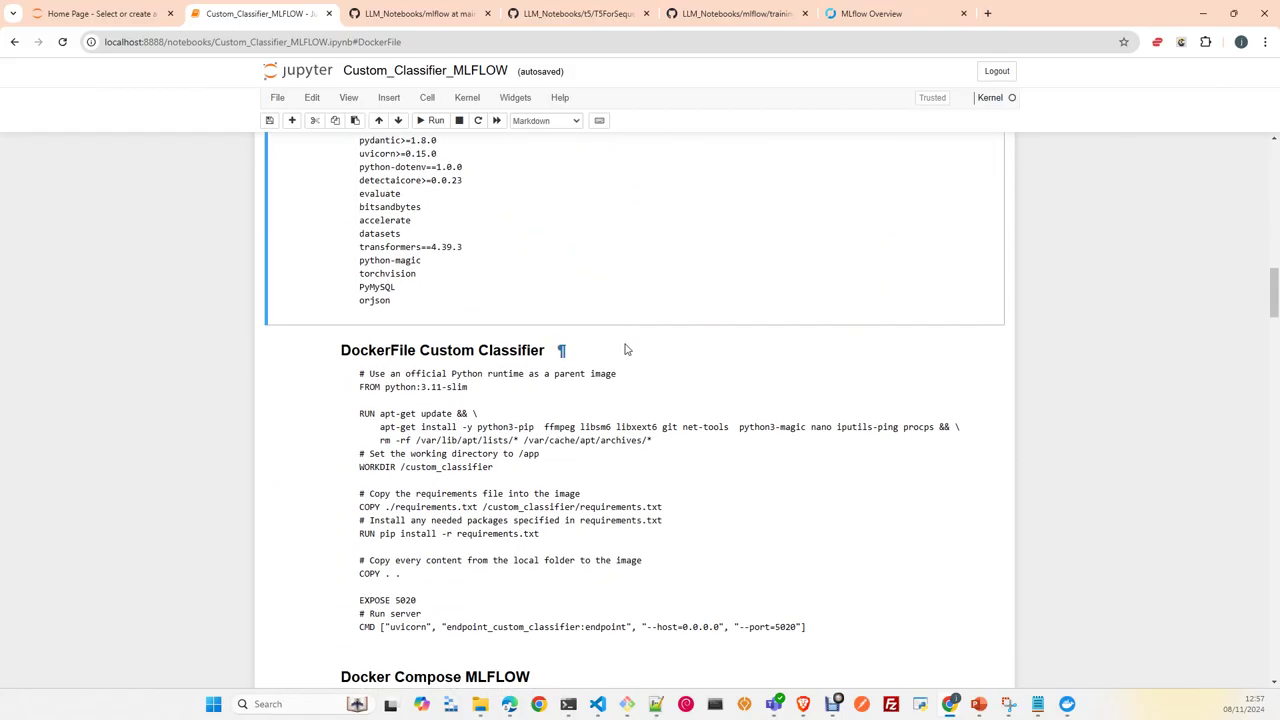
scroll(640, 336, "up", 4)
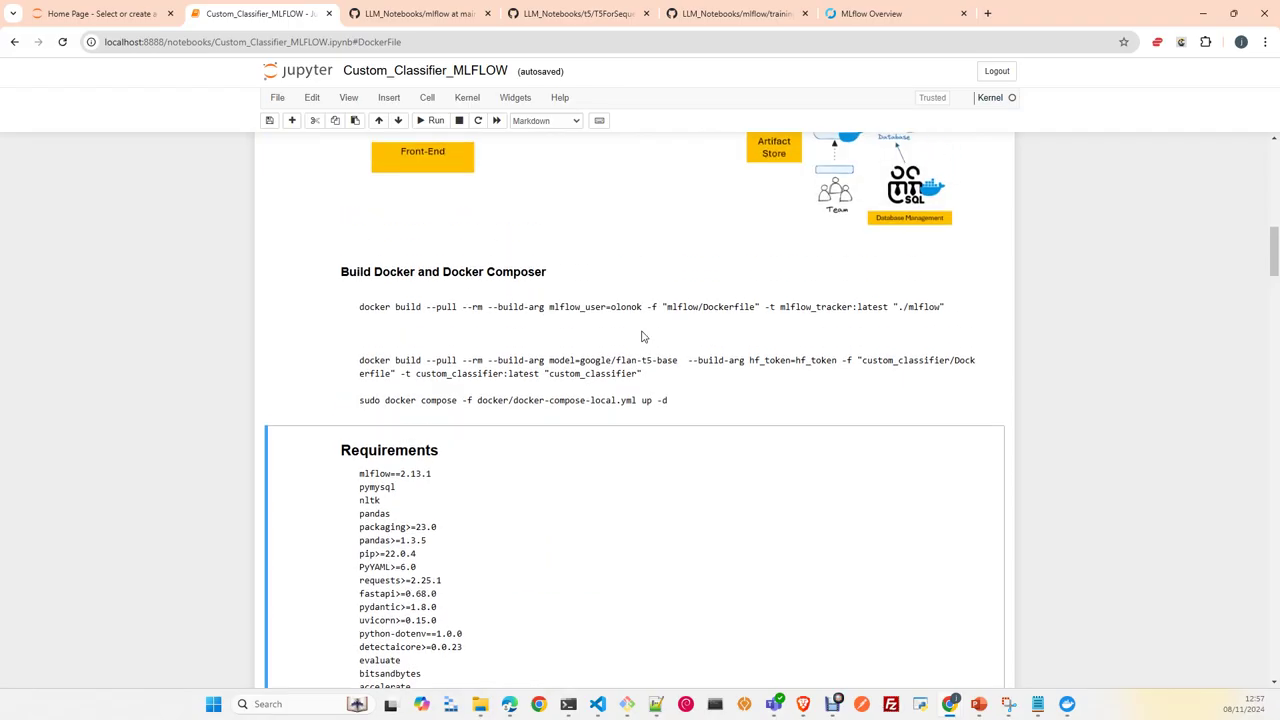
Step: Examine the notebook's custom classifier Dockerfile and the Docker Compose MLFLOW sections, including the mysql and phpmyadmin services
scroll(642, 336, "down", 7)
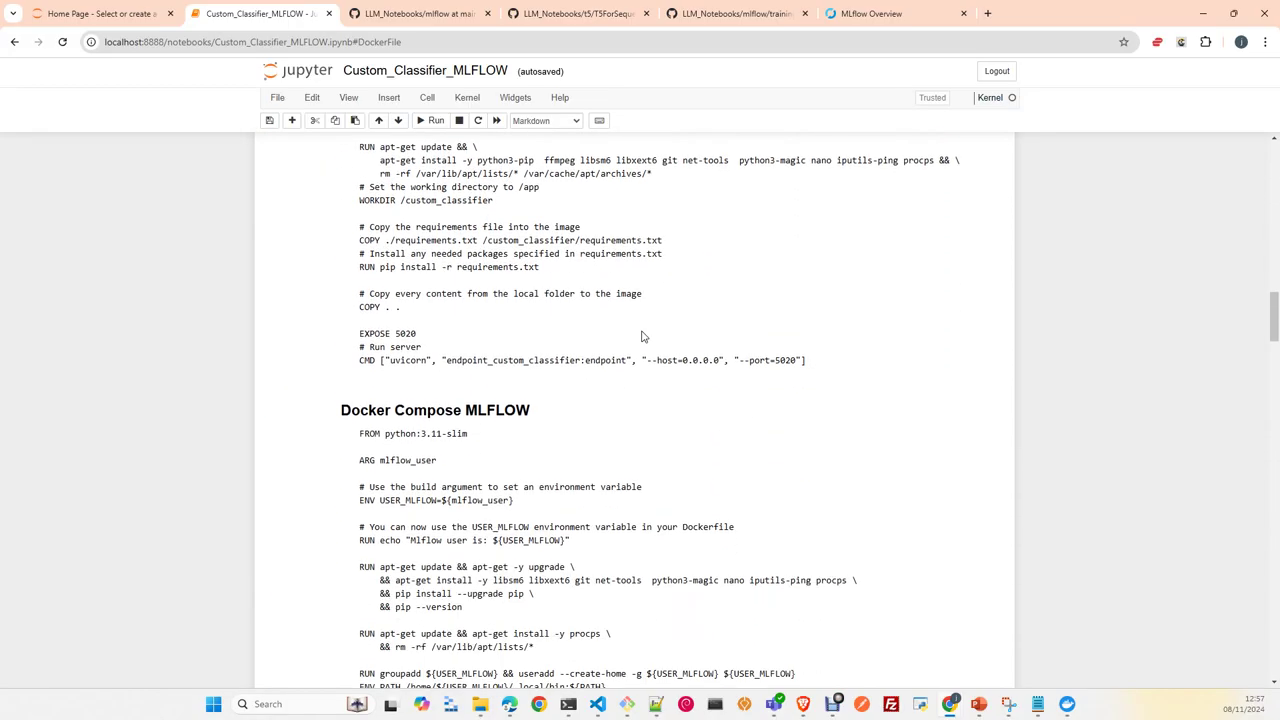
scroll(642, 336, "down", 9)
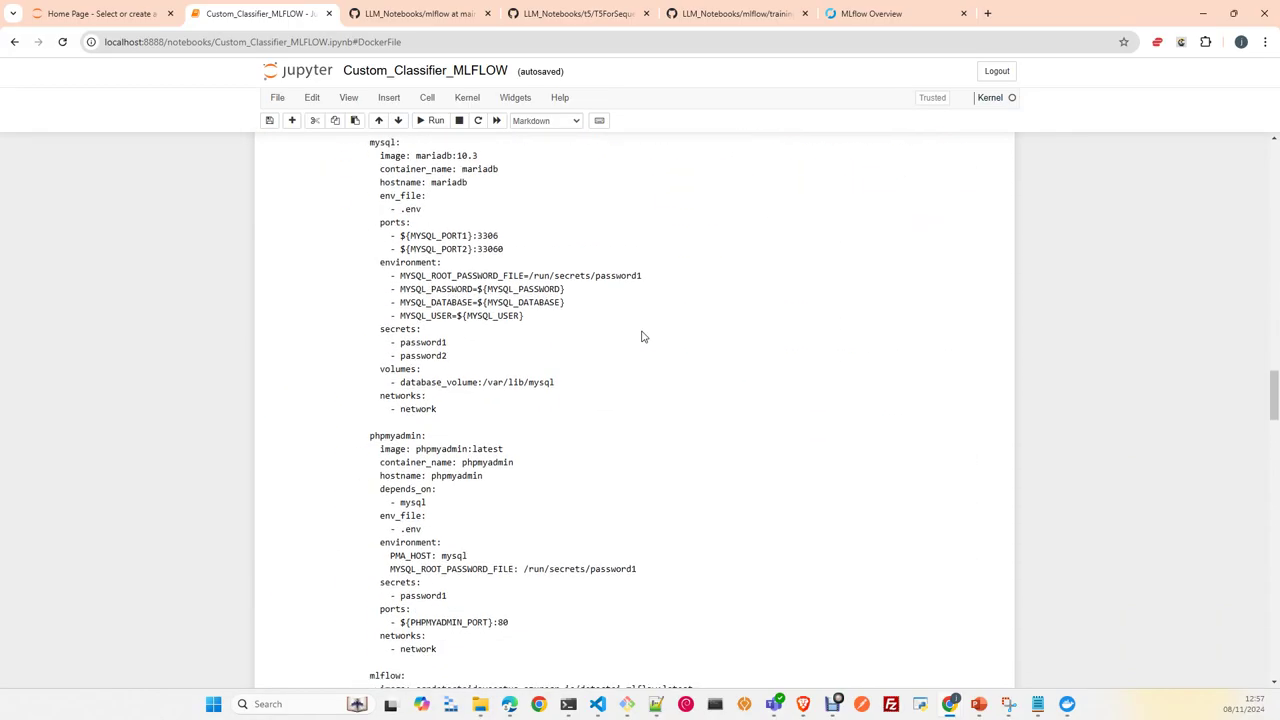
scroll(643, 336, "down", 3)
scroll(643, 336, "up", 10)
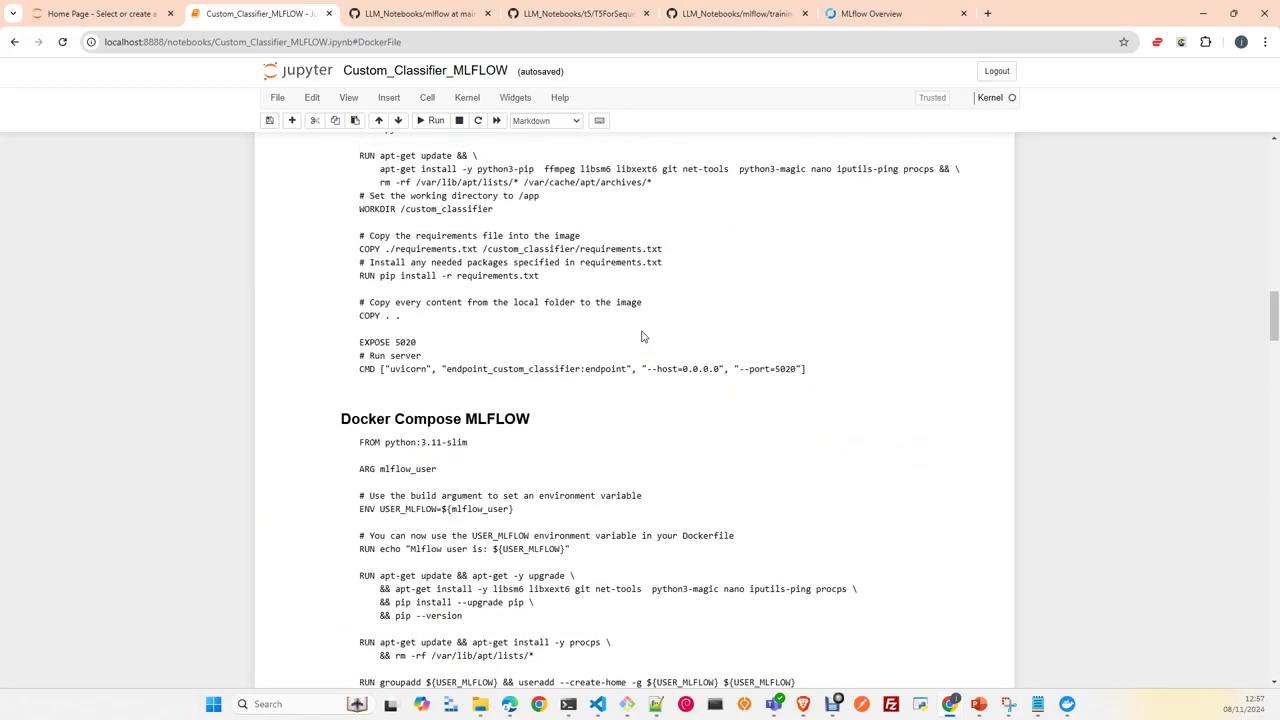
scroll(643, 336, "up", 3)
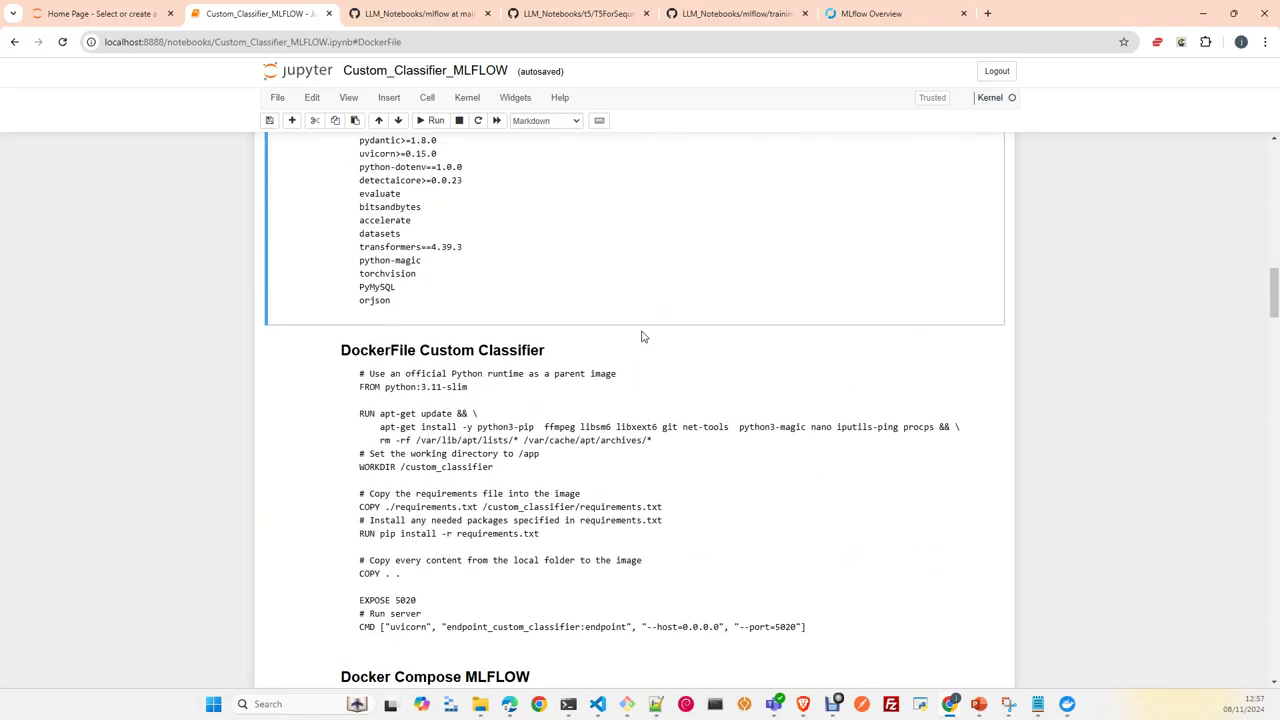
Step: Switch to Docker Desktop, maximize its window, and open the combined logs of the docker container group
left_click(1067, 705)
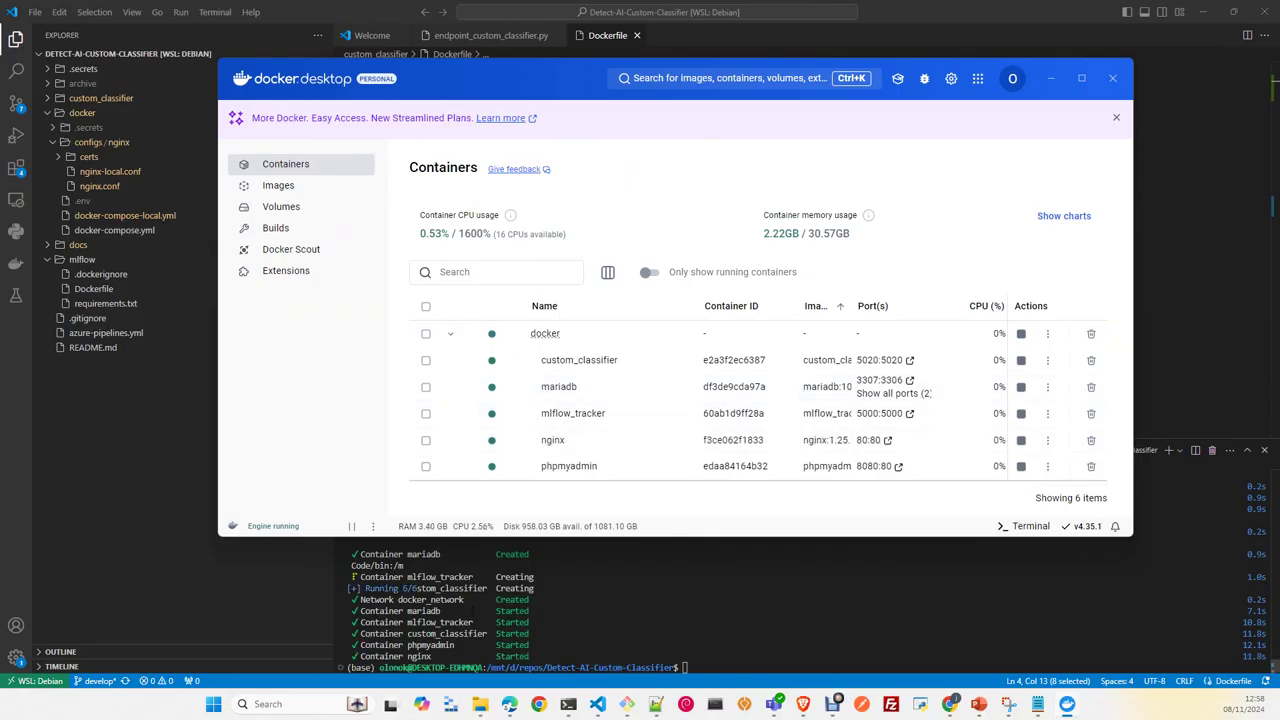
left_click(1081, 78)
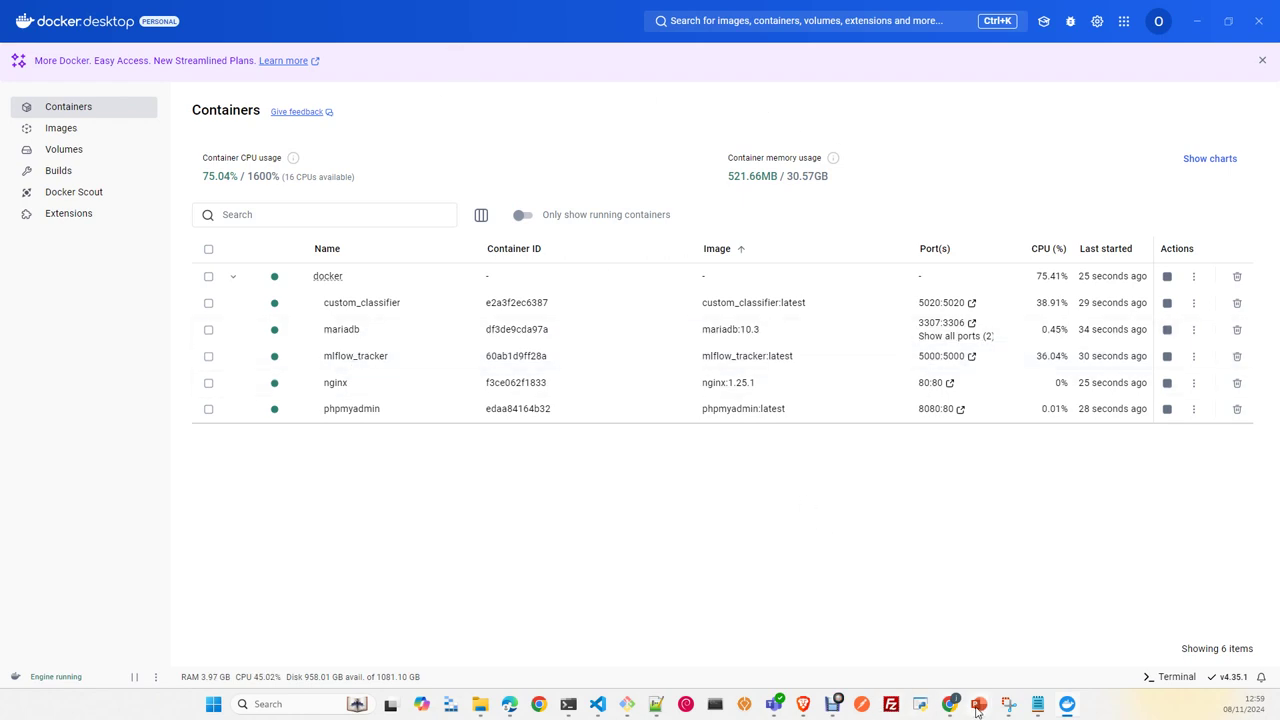
mouse_move(979, 706)
left_click(979, 660)
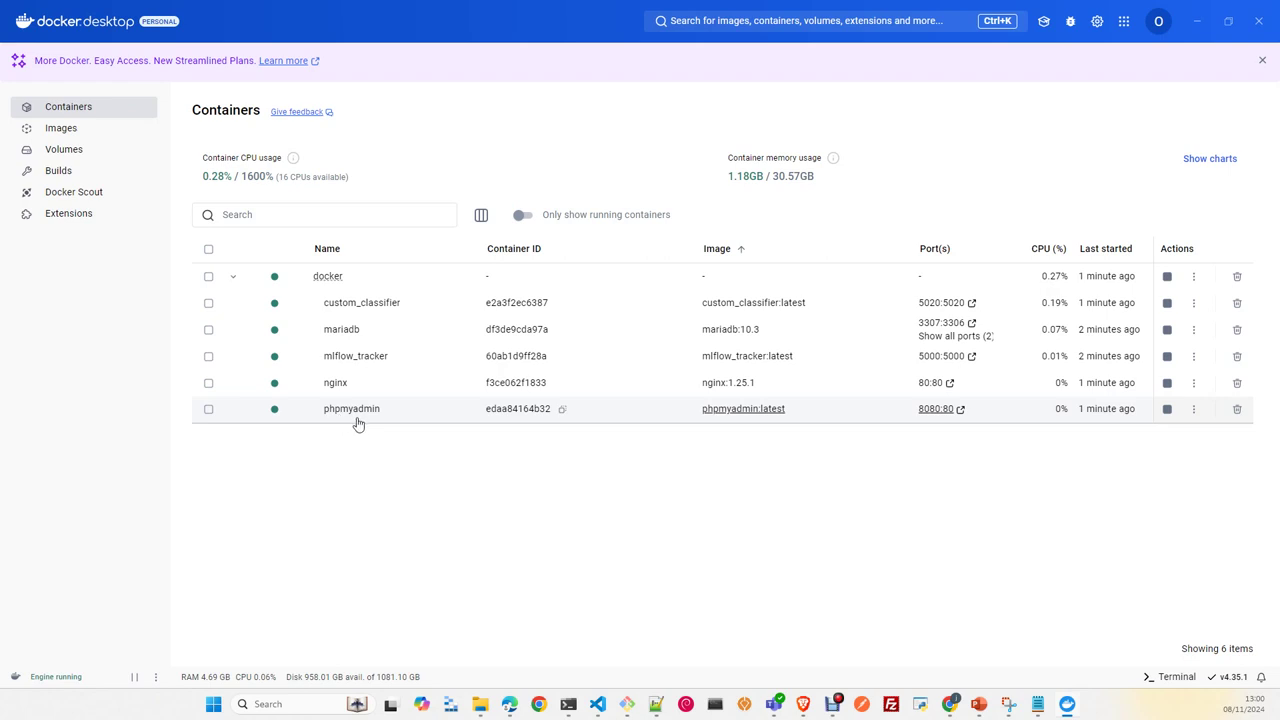
left_click(331, 279)
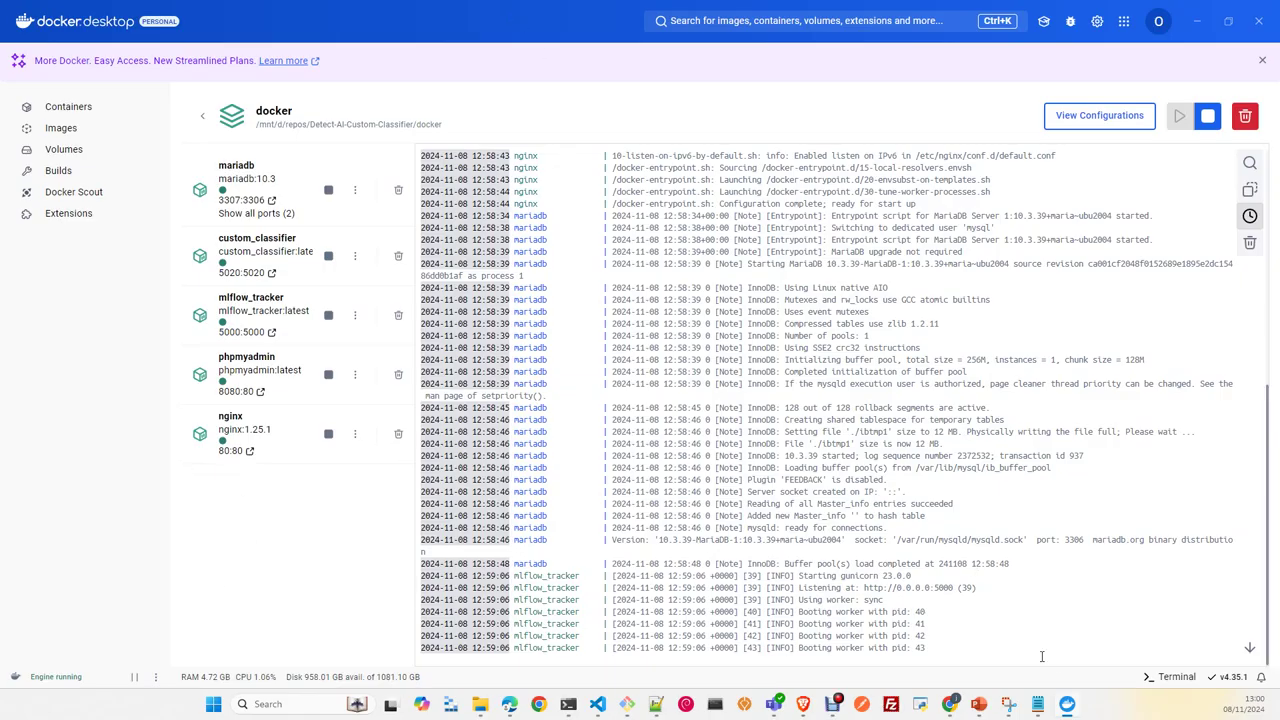
mouse_move(832, 704)
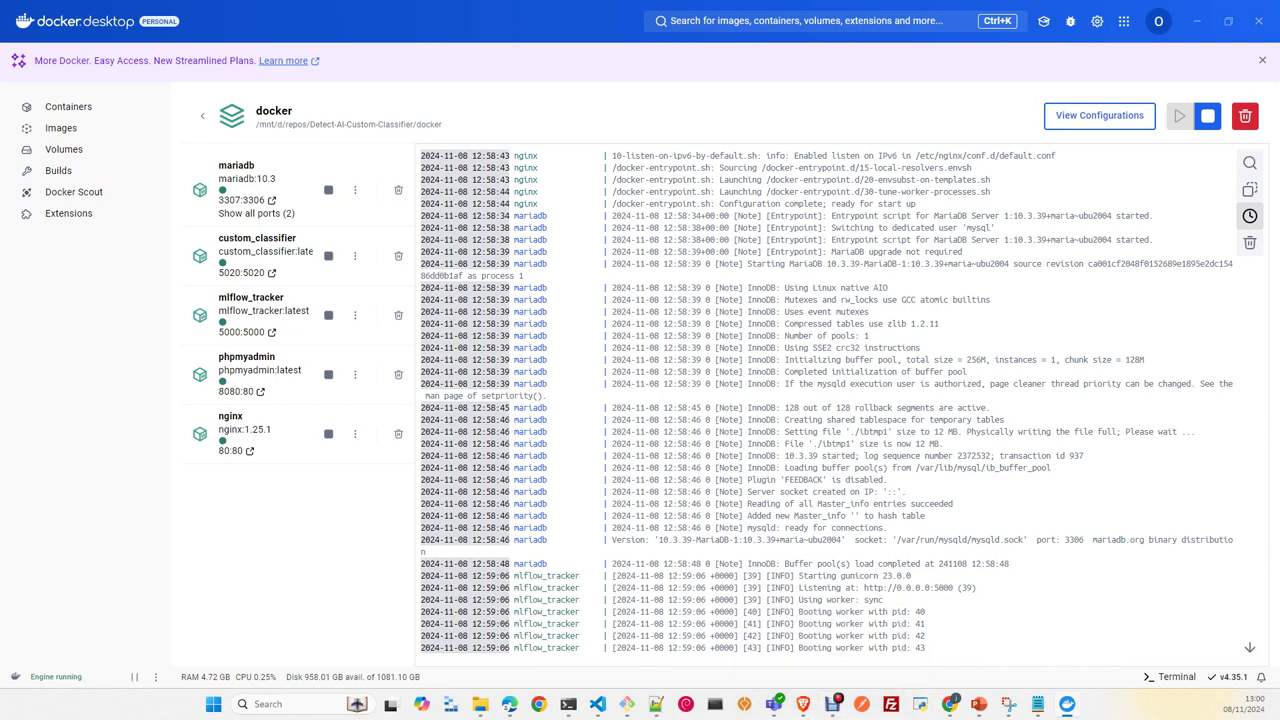
Step: Return to the Jupyter notebook and examine the Custom Classifier Workflow diagram in the Architecture section
key("alt+Tab")
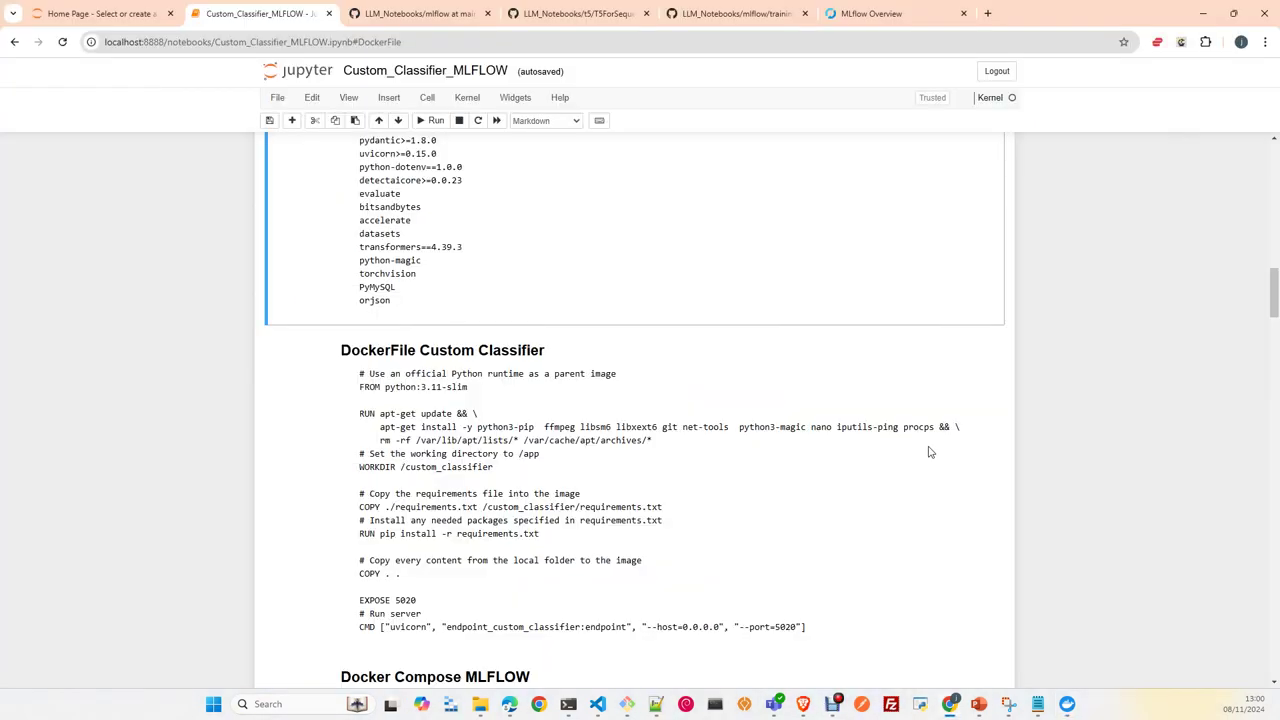
scroll(929, 449, "up", 6)
scroll(940, 440, "up", 3)
scroll(945, 440, "down", 1)
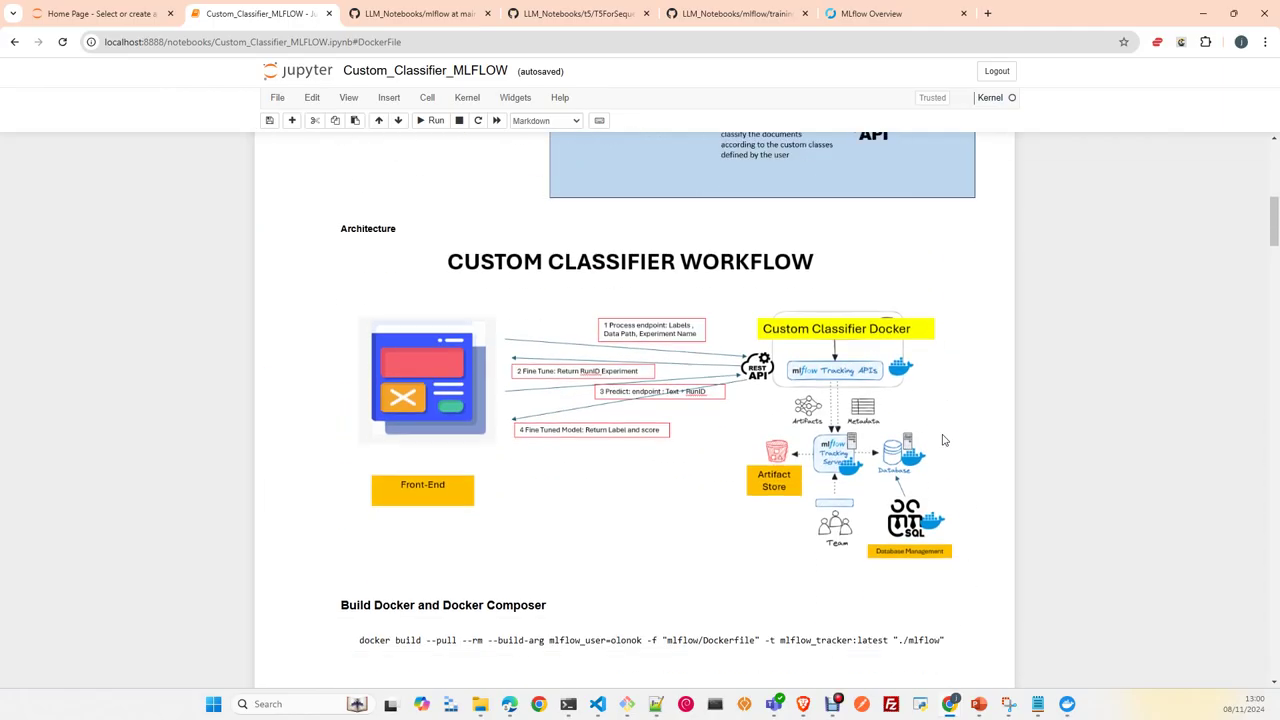
scroll(580, 396, "up", 3)
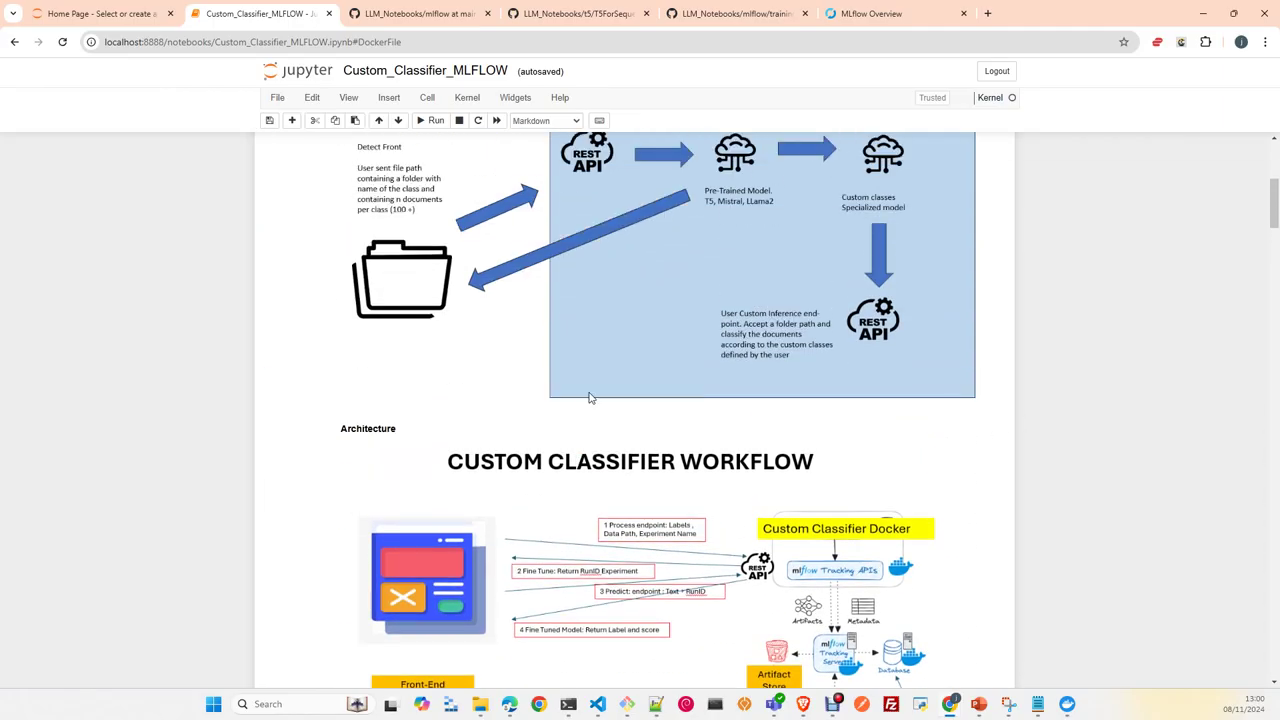
scroll(642, 384, "down", 3)
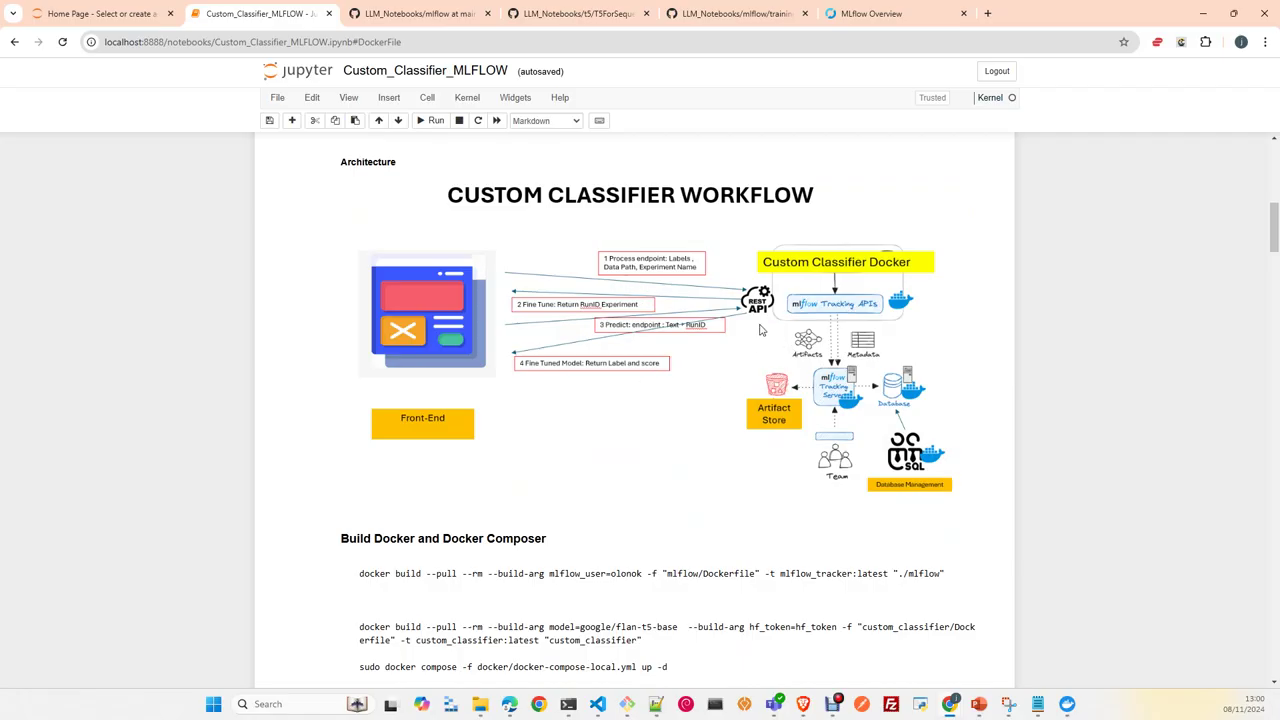
Step: Review the docker group's containers in Docker Desktop, and return to the notebook's Docker build commands
left_click(1067, 704)
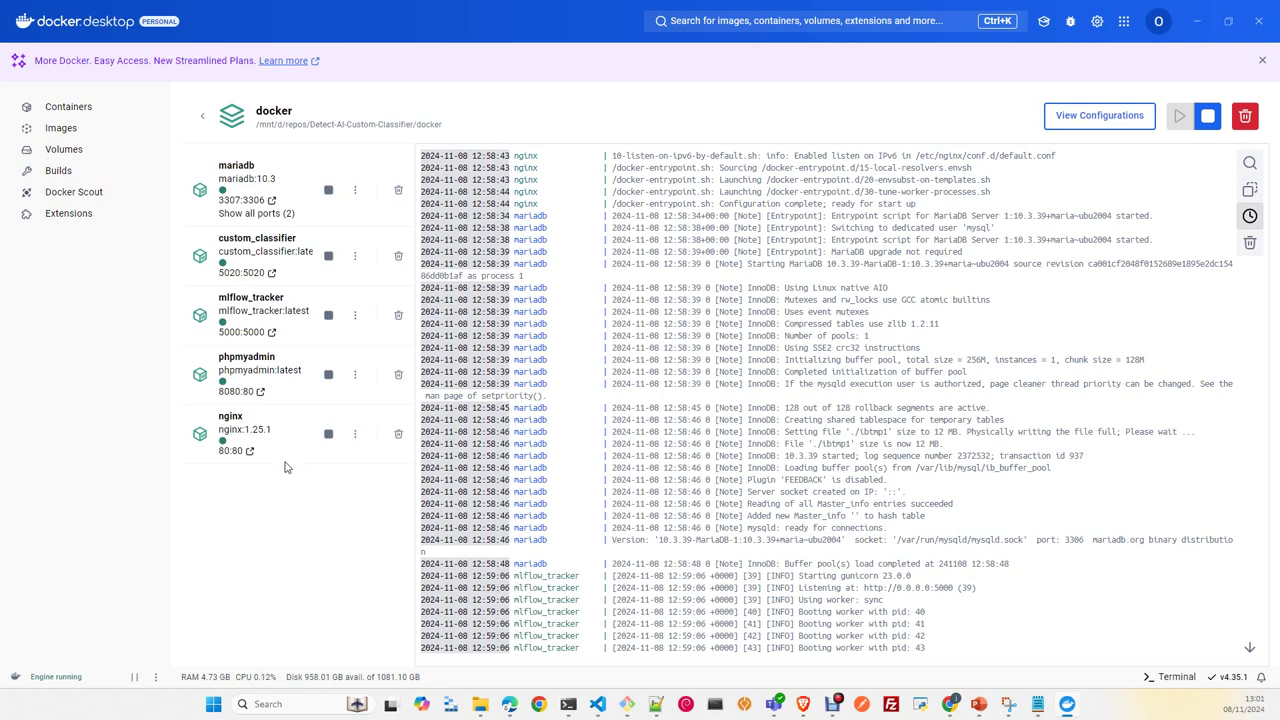
key("super+Down")
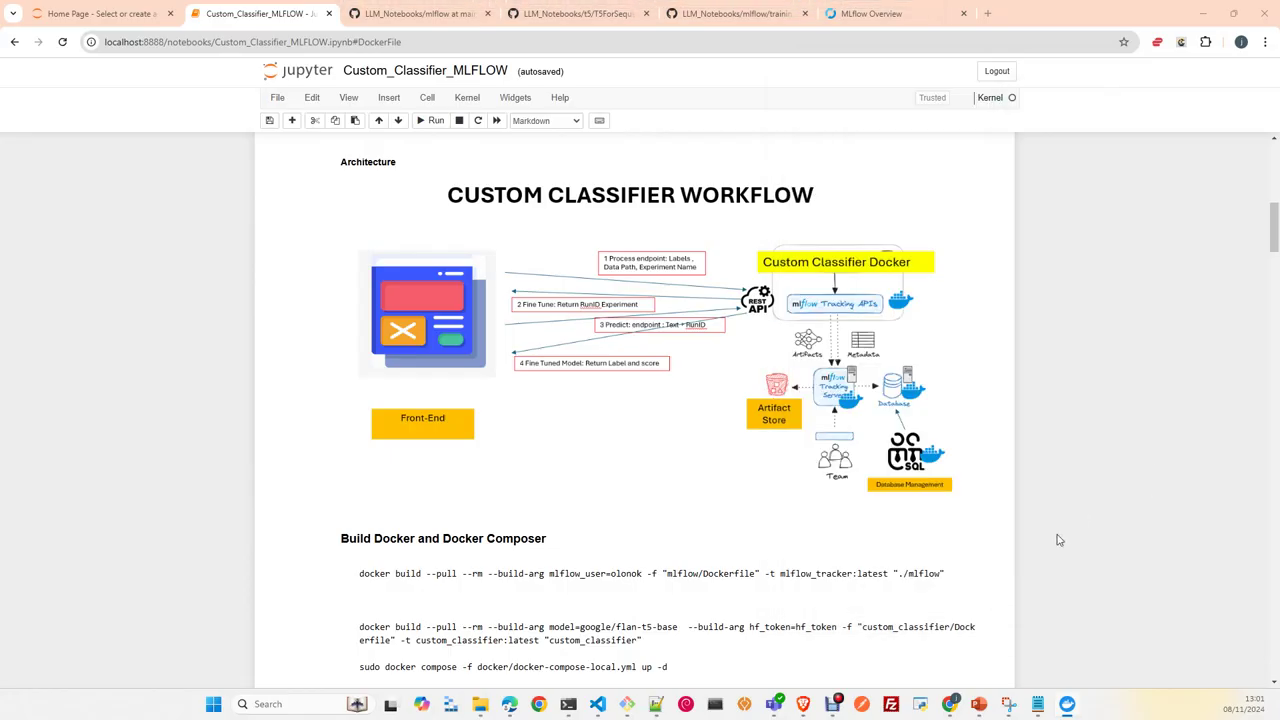
scroll(547, 429, "down", 1)
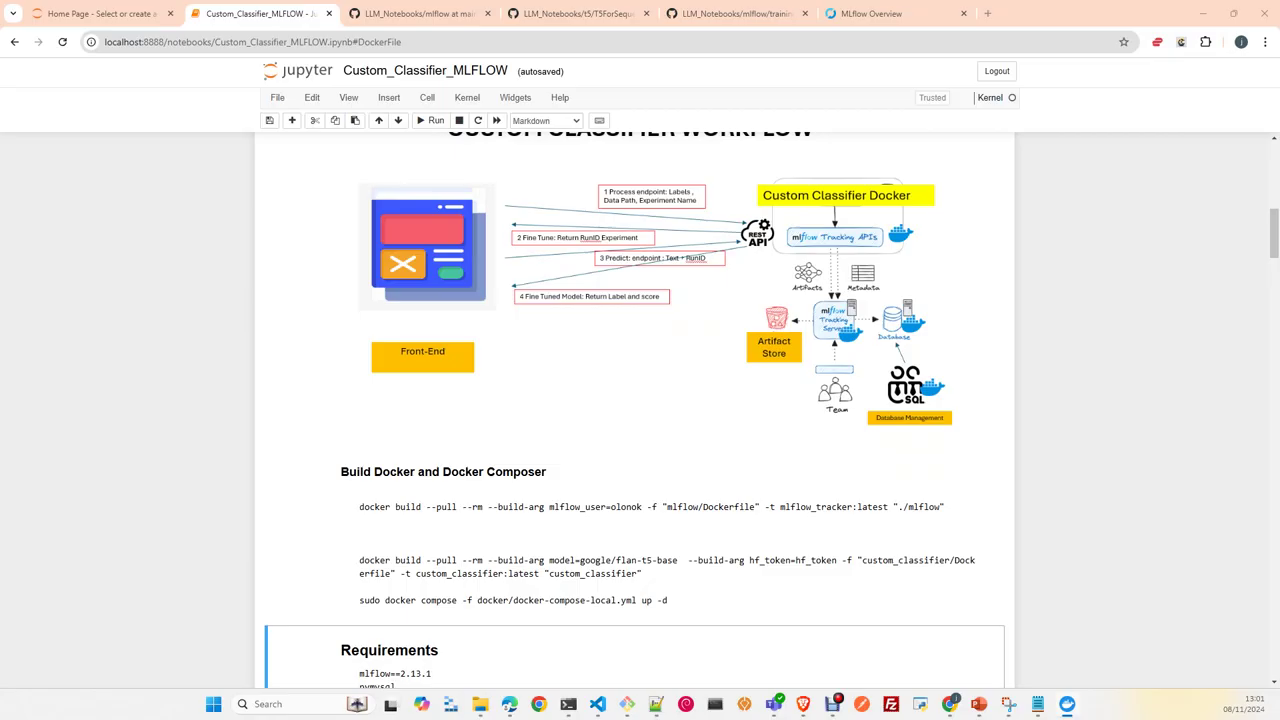
Step: Switch to VS Code, collapse the mlflow folder, and open docker-compose-local.yml from the docker folder
key("alt+Tab")
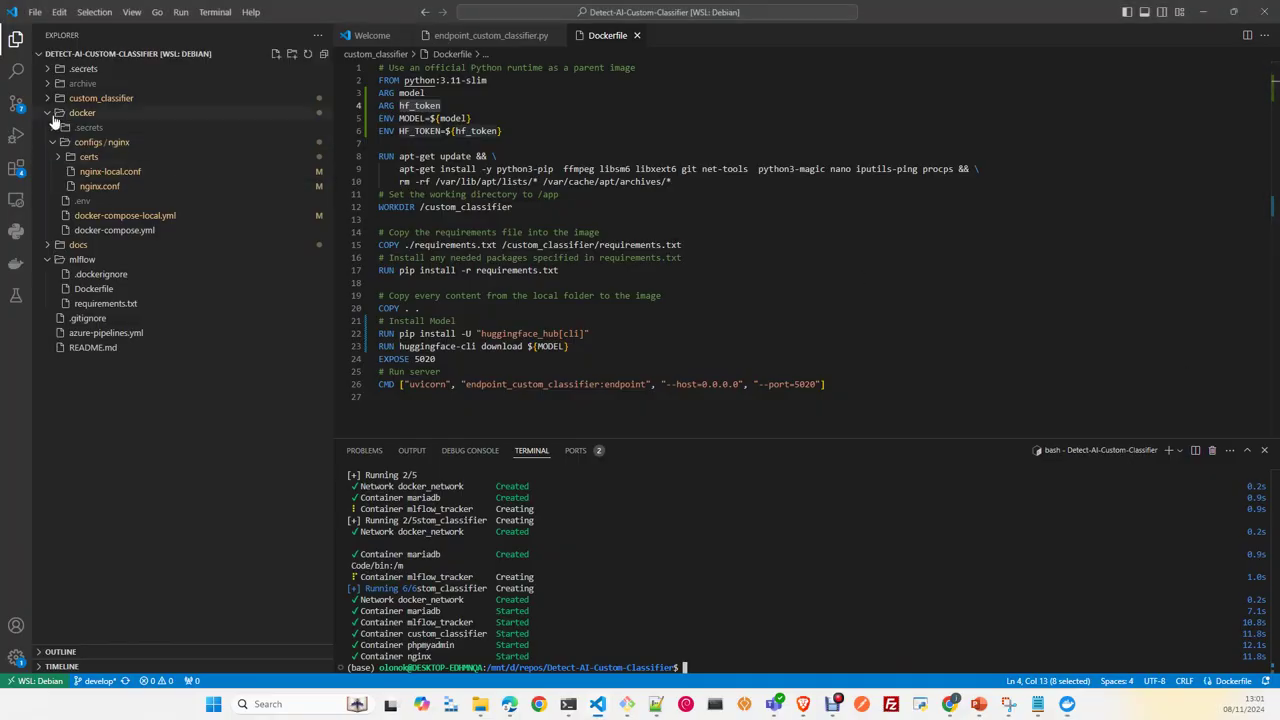
left_click(54, 114)
left_click(46, 146)
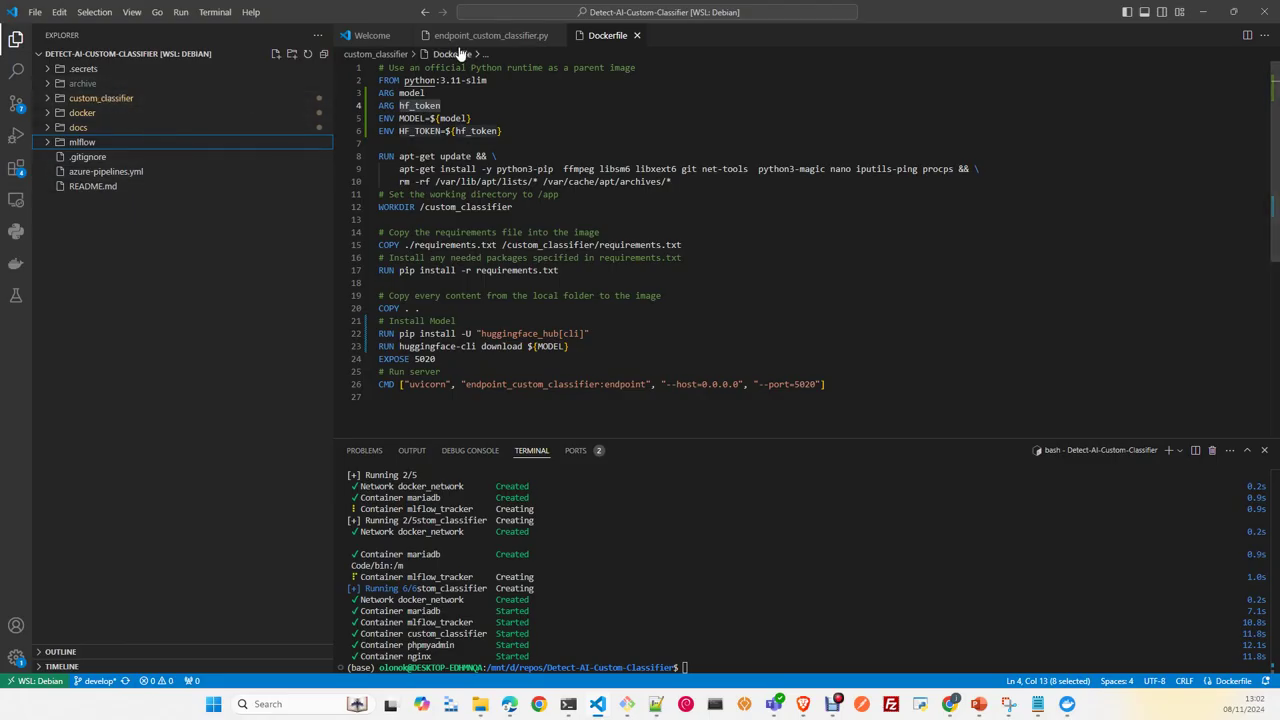
left_click(48, 101)
left_click(48, 103)
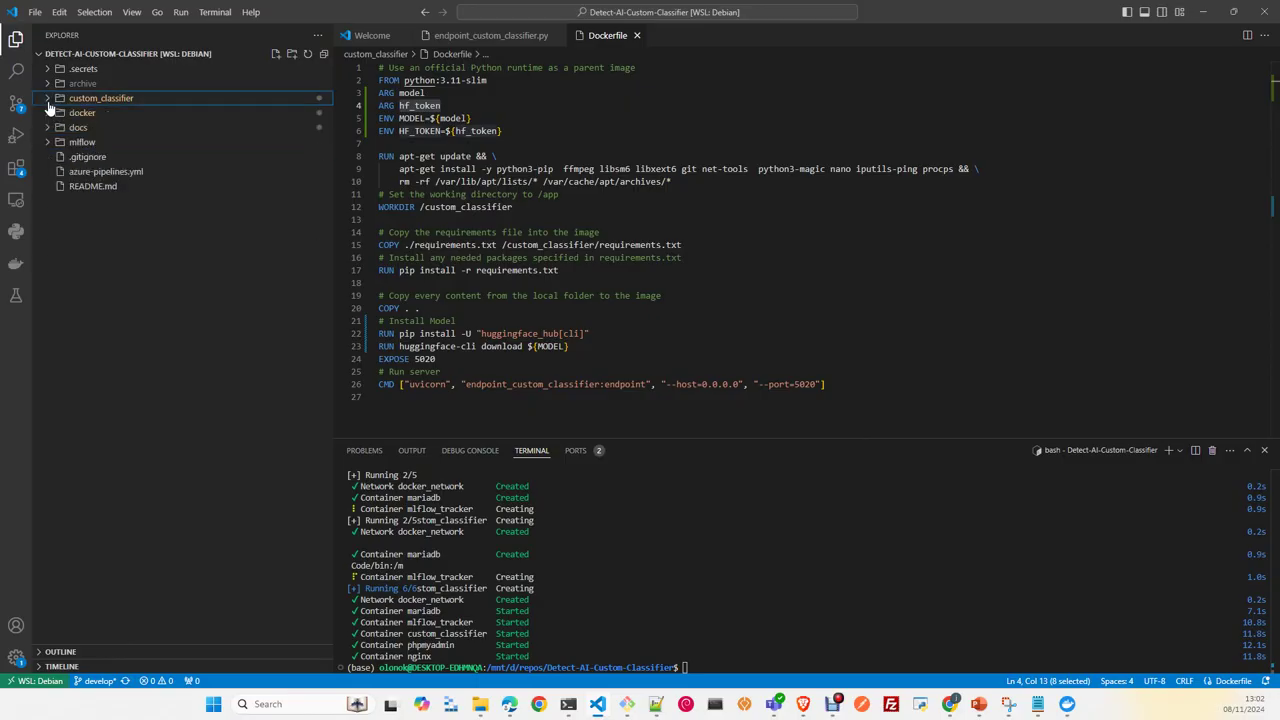
left_click(47, 113)
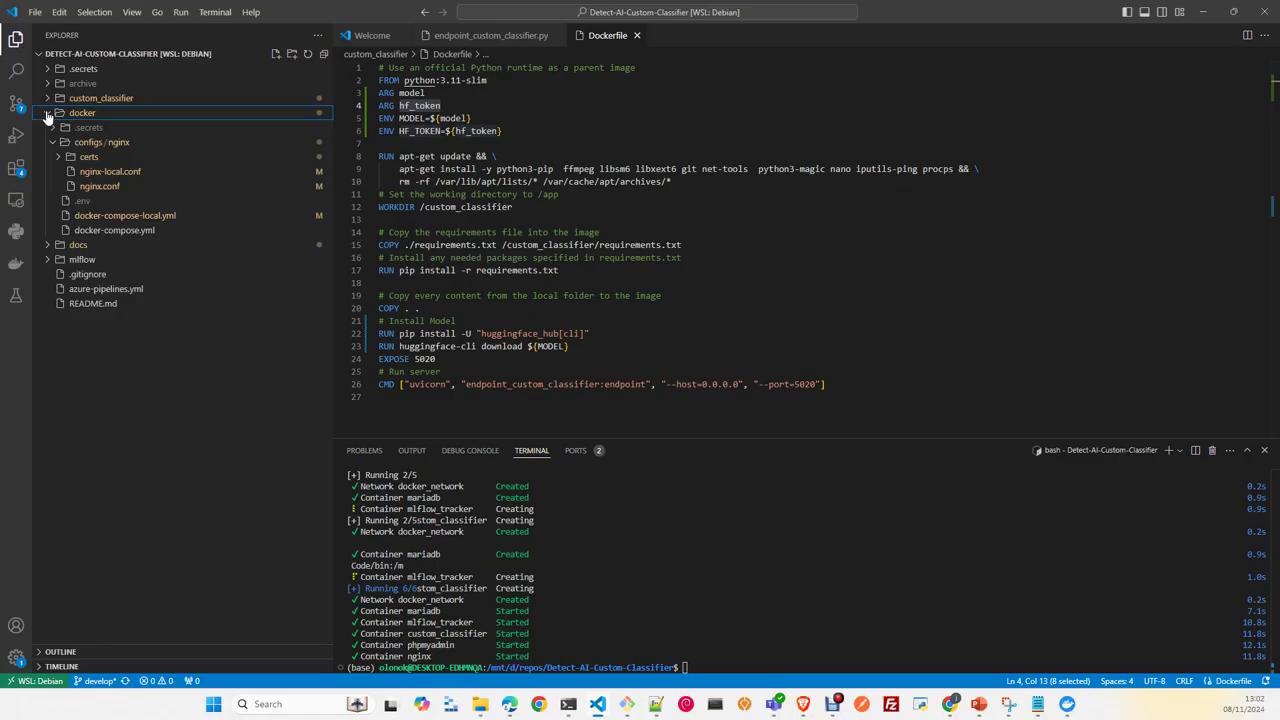
left_click(128, 216)
Step: Review the service definitions in docker-compose-local.yml and select the custom_classifier service's settings from container_name to networks
scroll(857, 166, "up", 10)
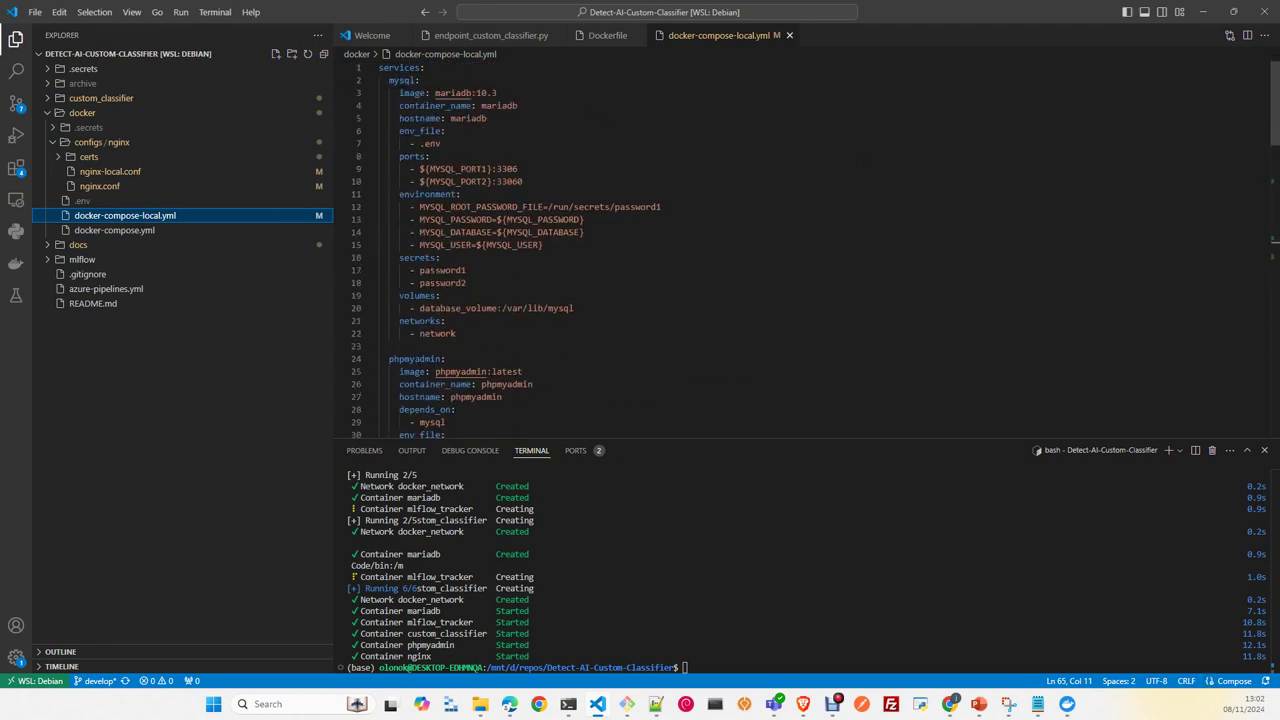
scroll(564, 104, "down", 13)
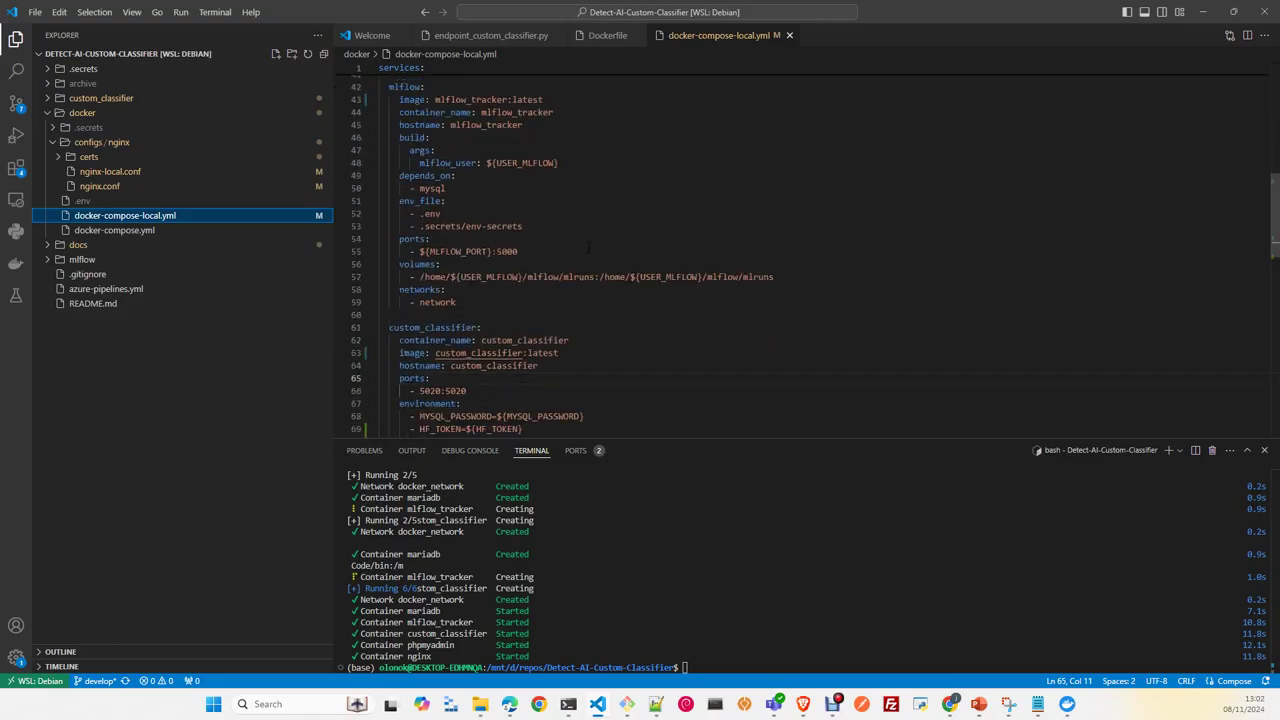
scroll(511, 318, "down", 3)
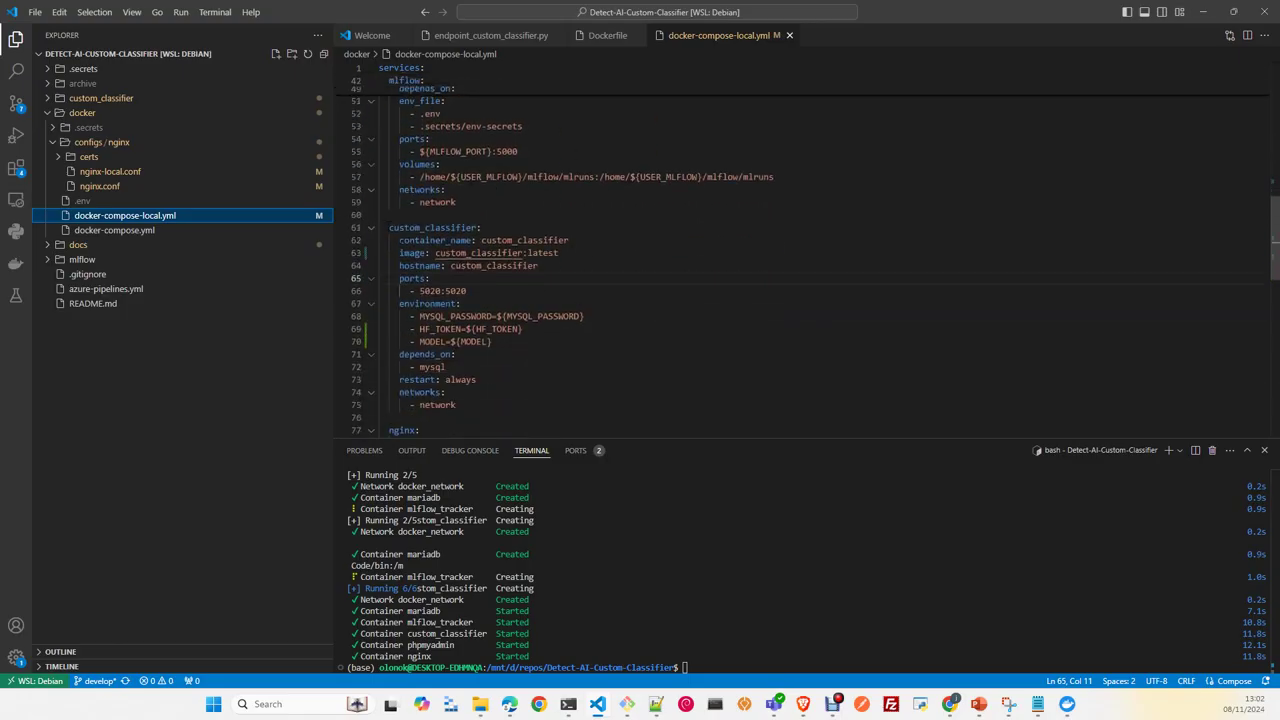
left_click_drag(481, 404, 395, 241)
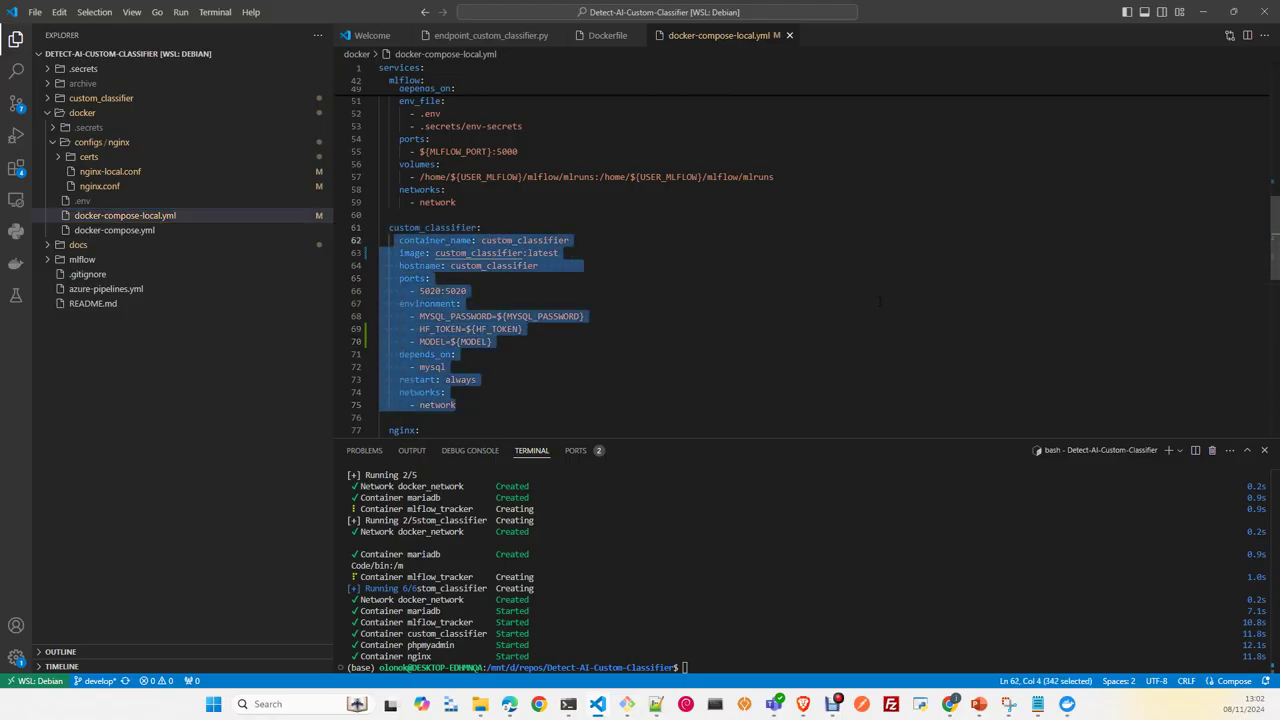
scroll(880, 302, "down", 1)
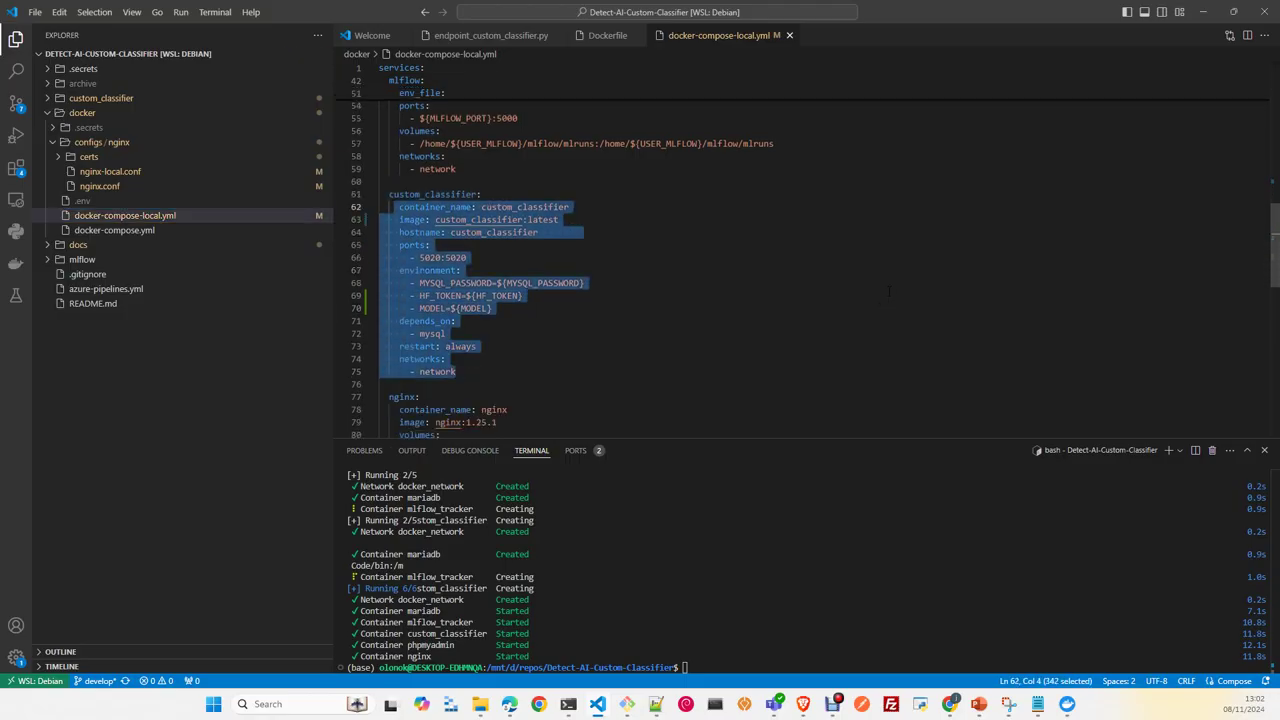
Step: Select the whole nginx service block in docker-compose-local.yml and compare it with the custom_classifier service above
scroll(888, 291, "down", 7)
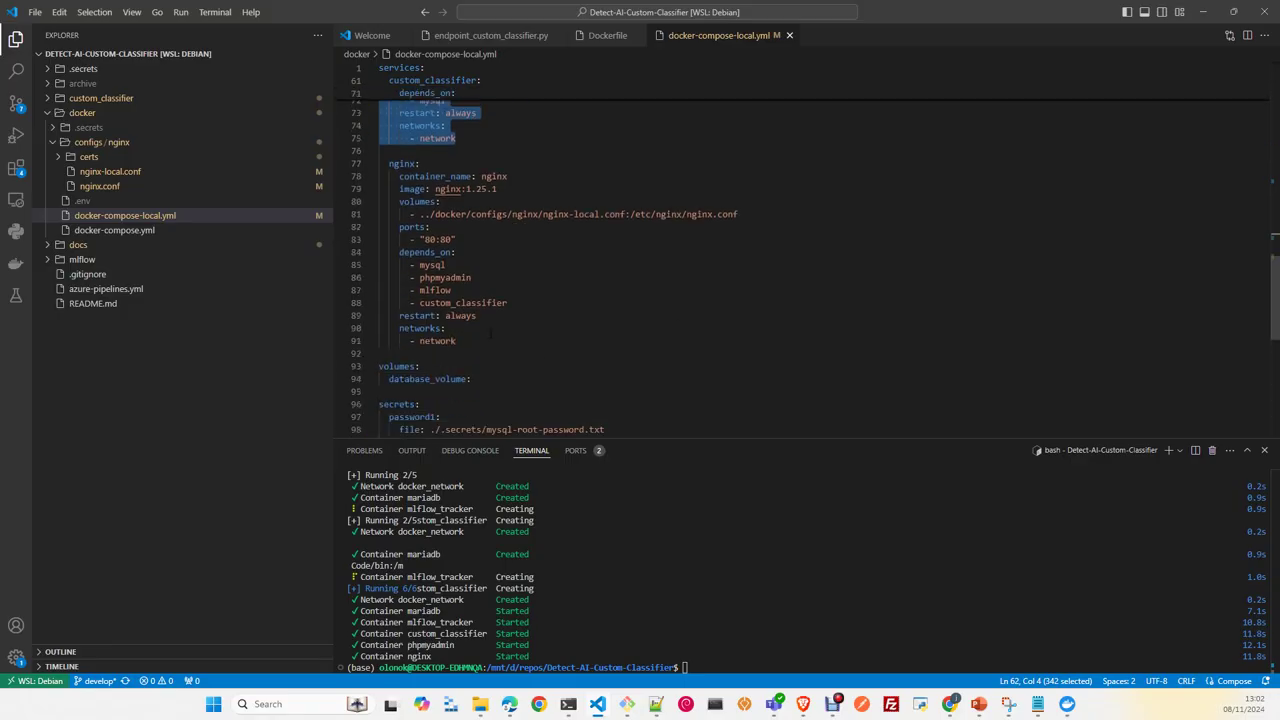
left_click_drag(484, 338, 379, 163)
scroll(836, 218, "up", 3)
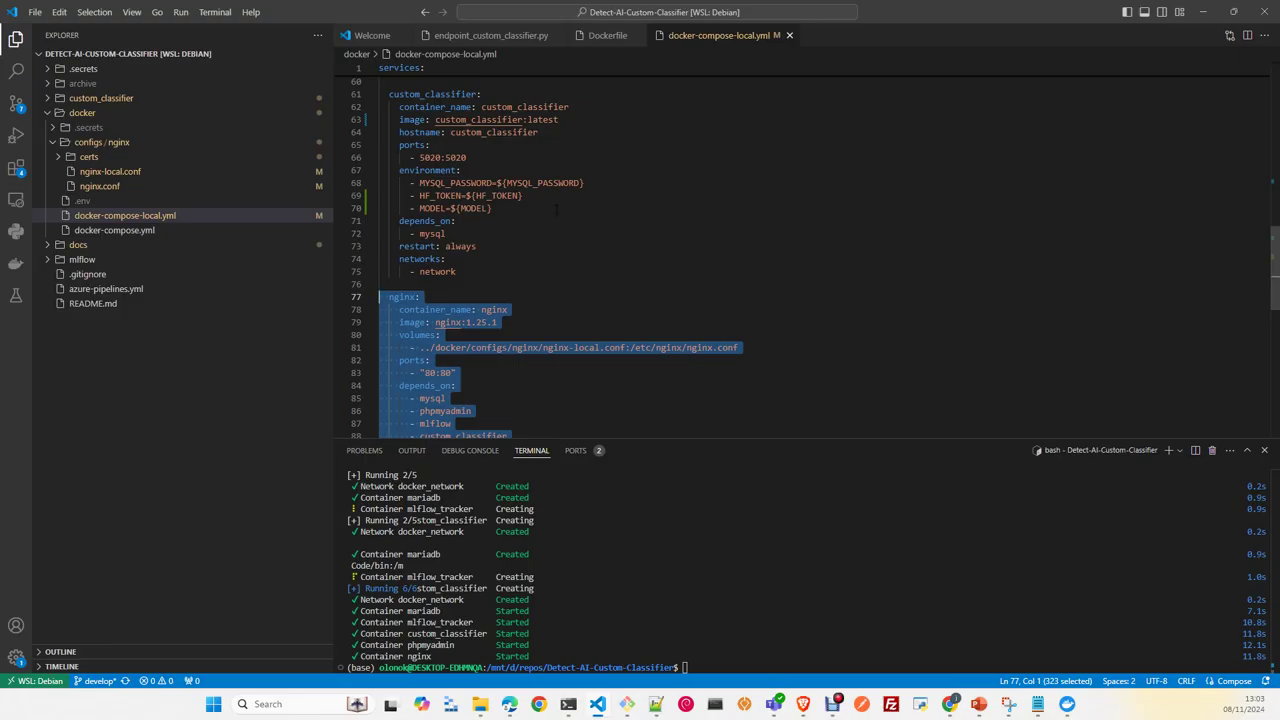
scroll(556, 212, "up", 3)
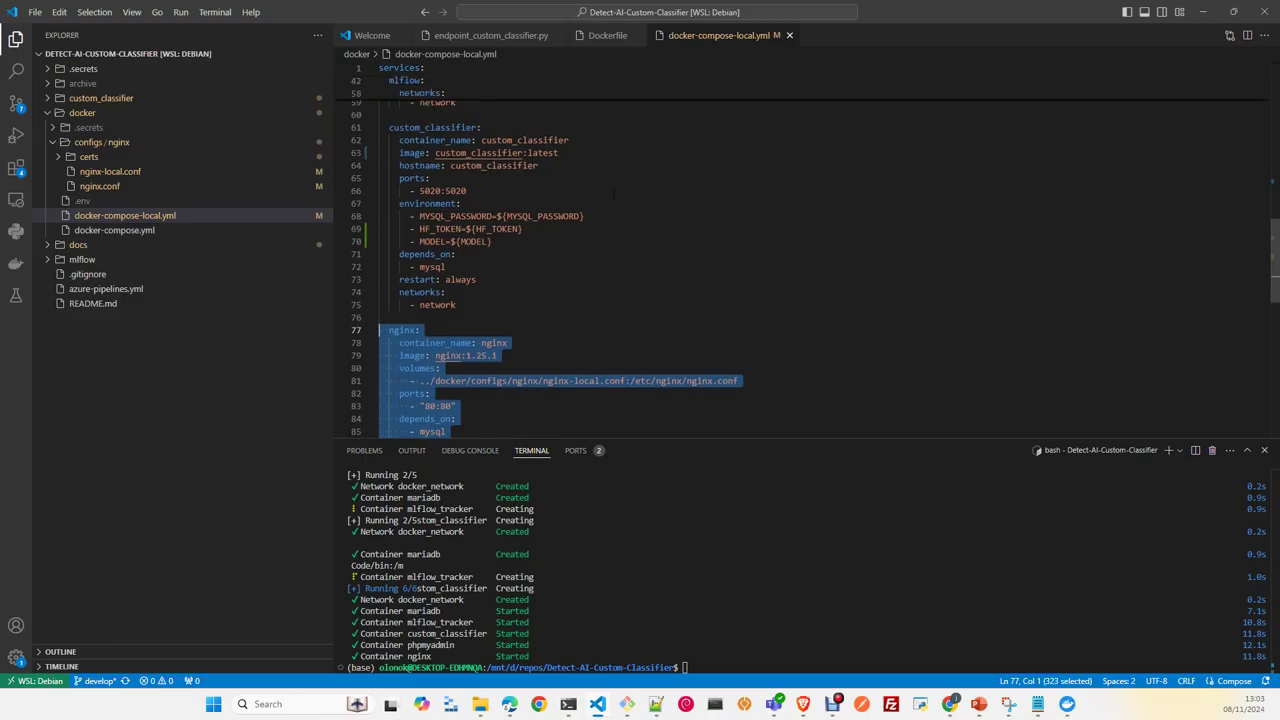
Step: Review docker-compose-local.yml from the mysql service through phpmyadmin, mlflow, custom_classifier and nginx to the volumes, secrets and networks sections
scroll(621, 206, "up", 14)
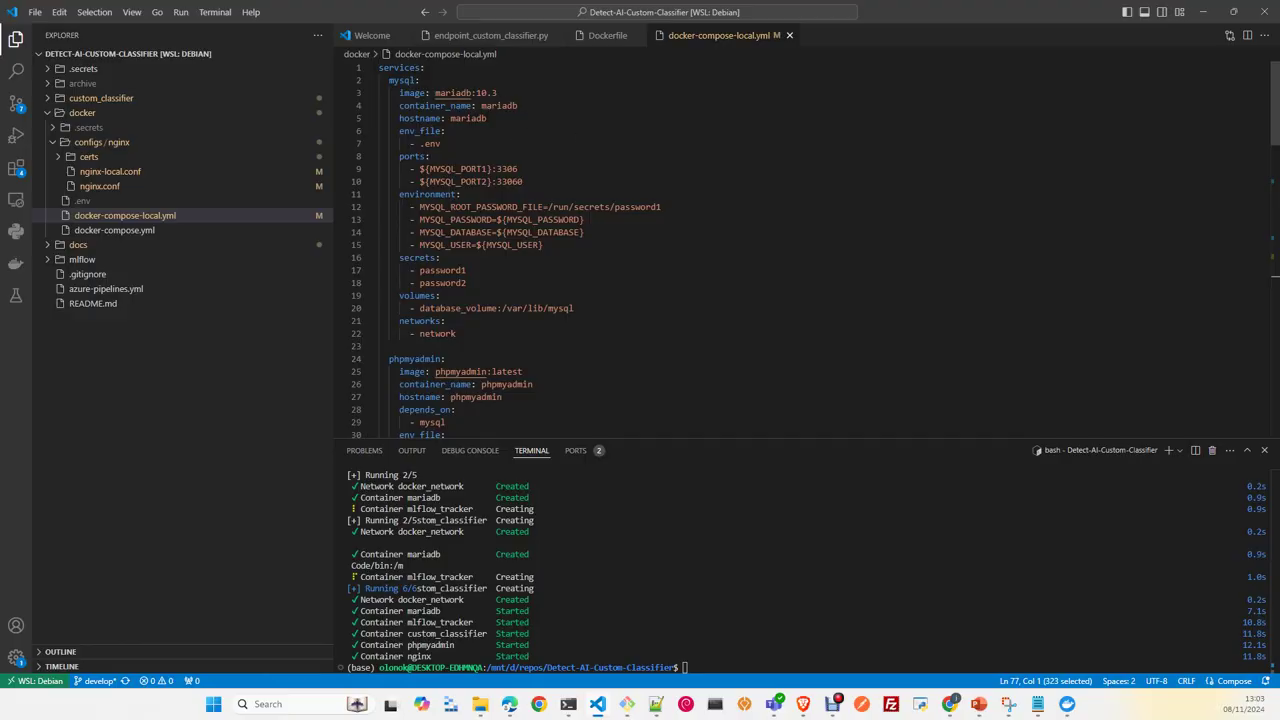
scroll(615, 141, "down", 5)
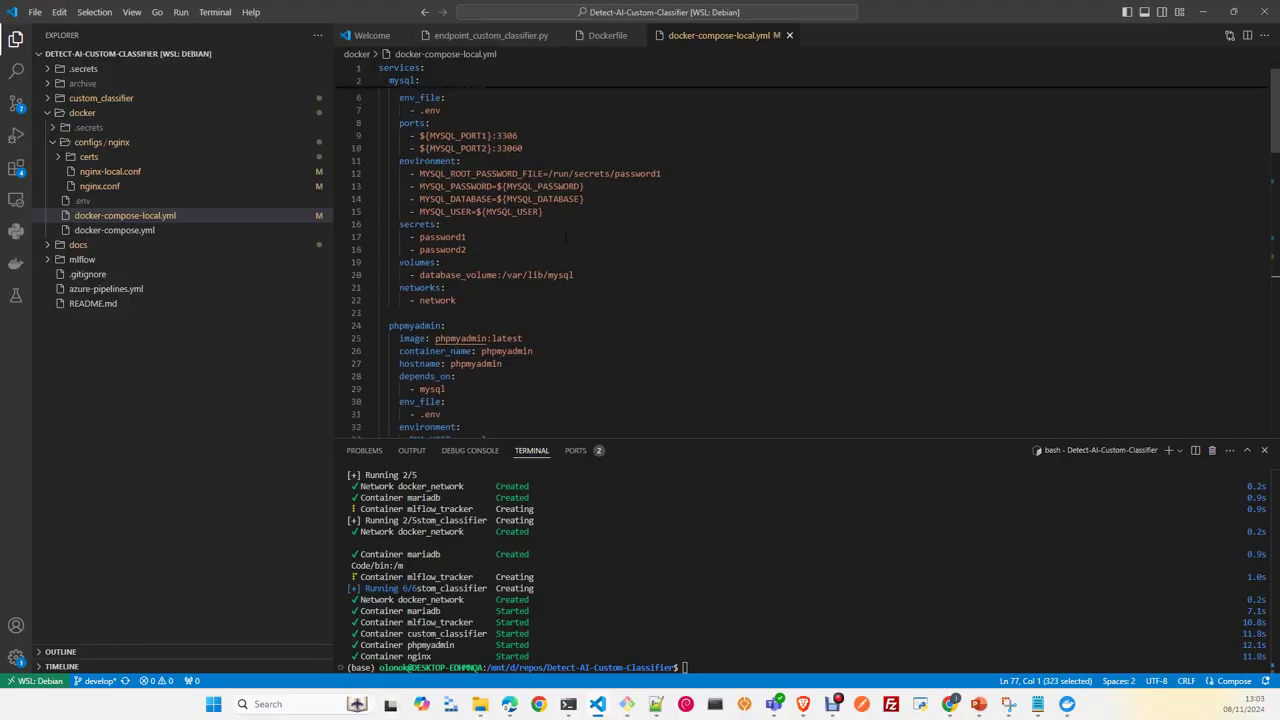
scroll(566, 207, "down", 3)
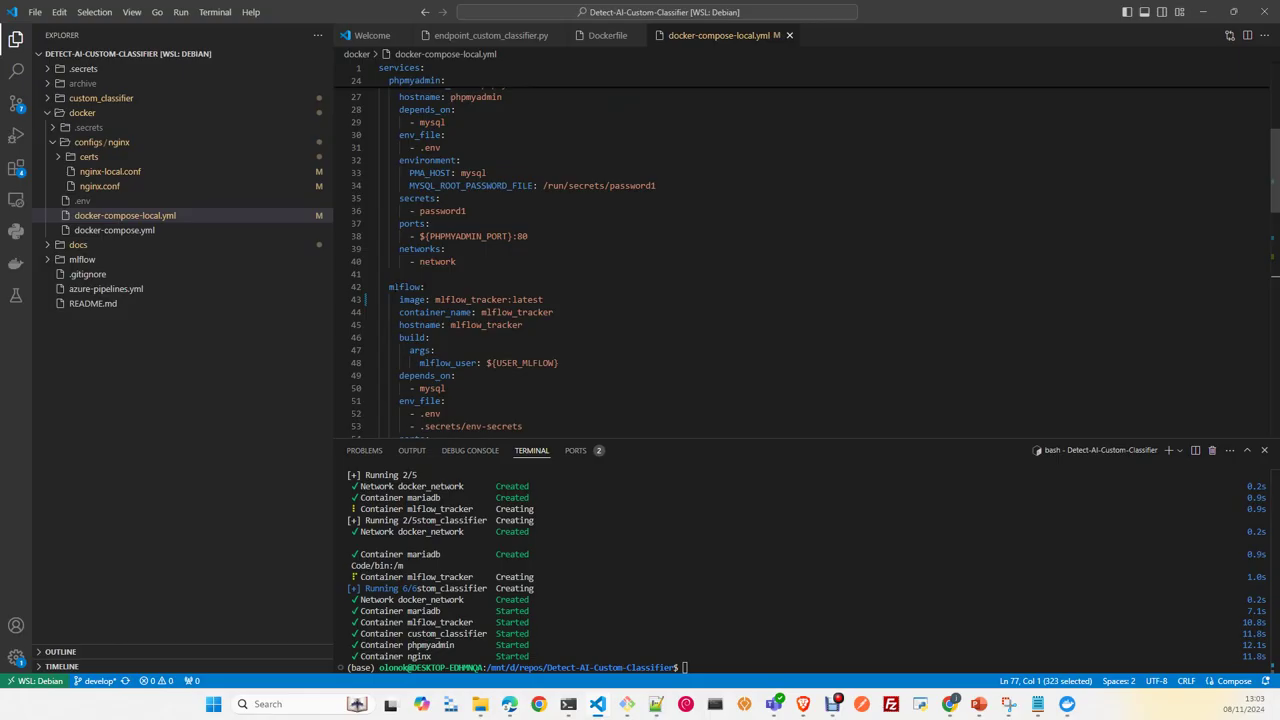
scroll(548, 275, "down", 5)
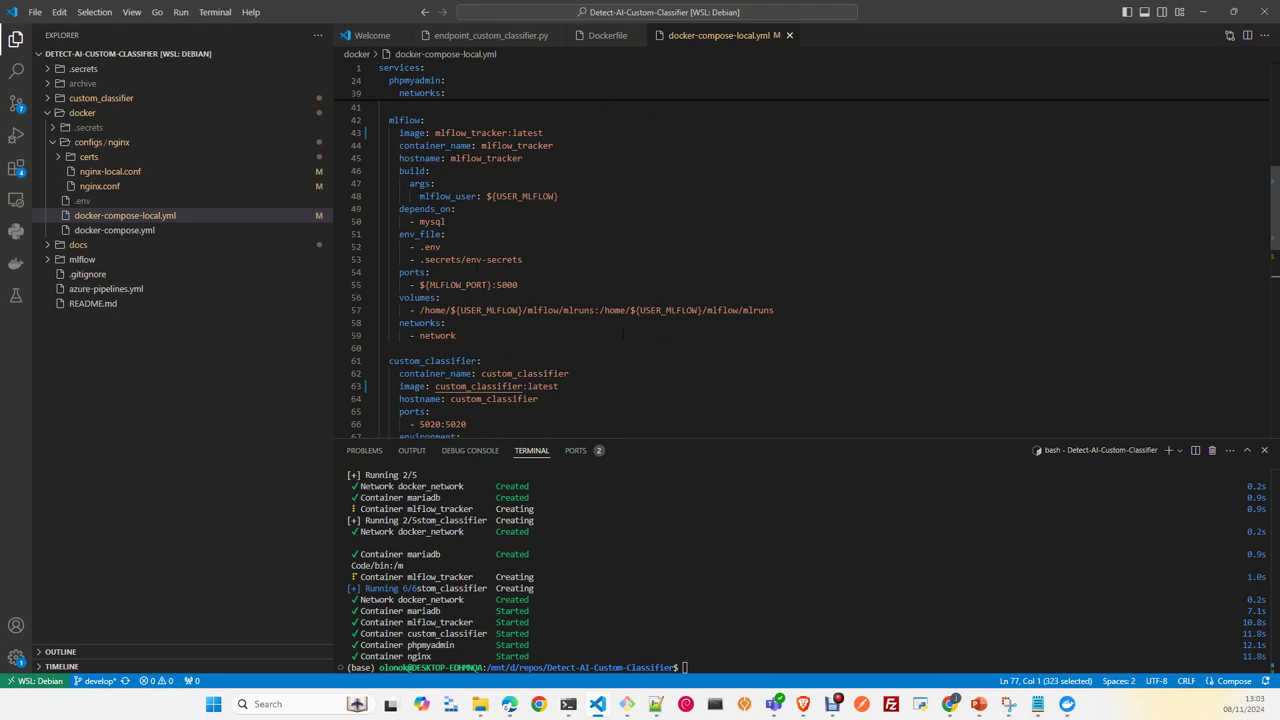
scroll(623, 333, "down", 3)
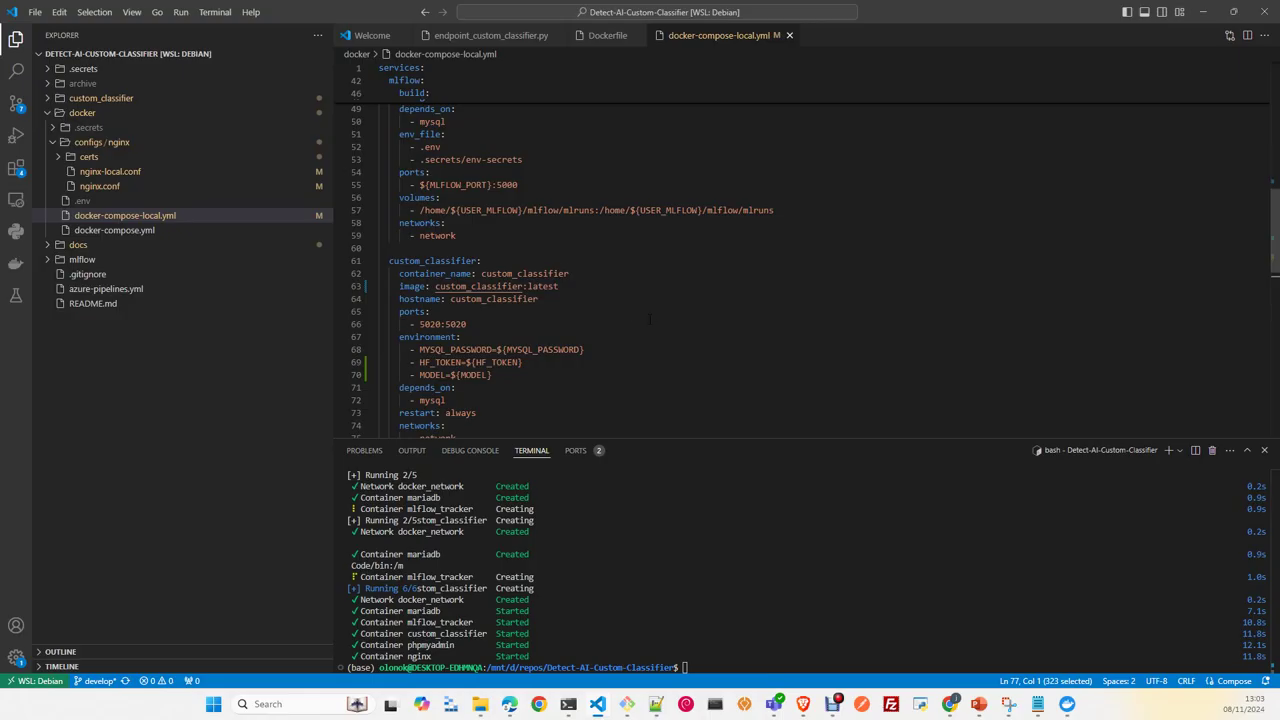
scroll(653, 312, "down", 2)
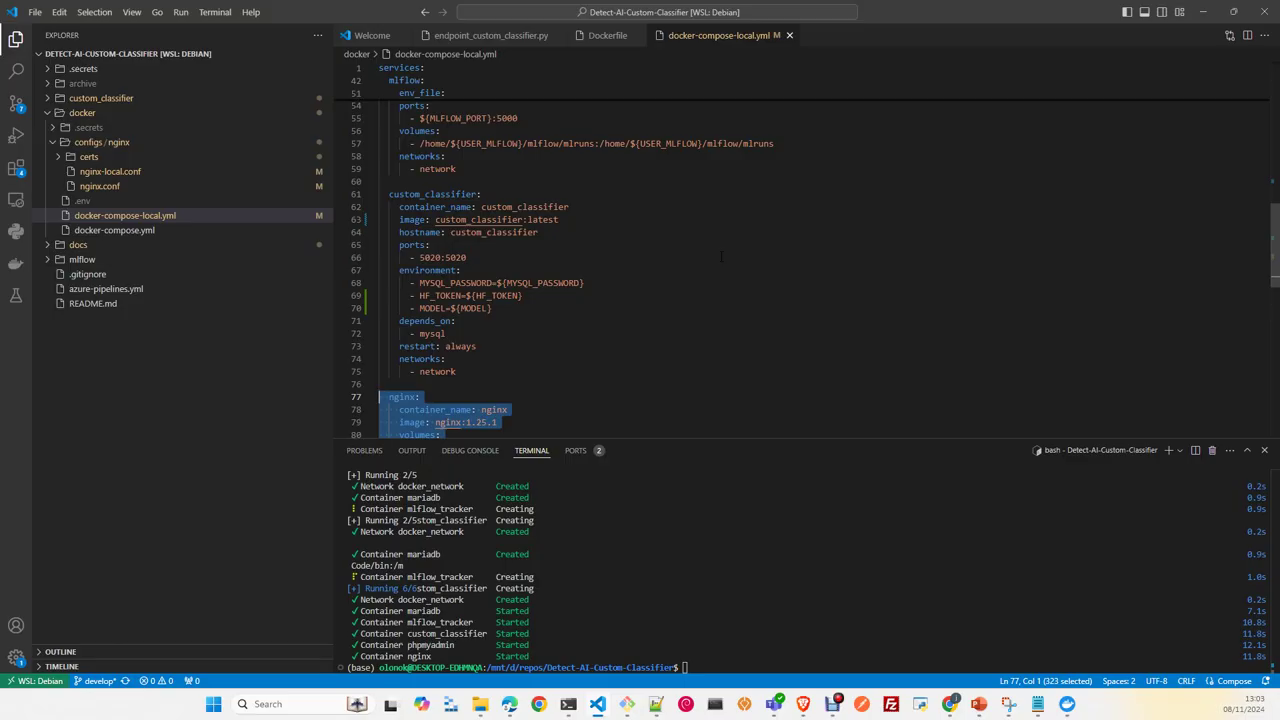
scroll(721, 257, "down", 9)
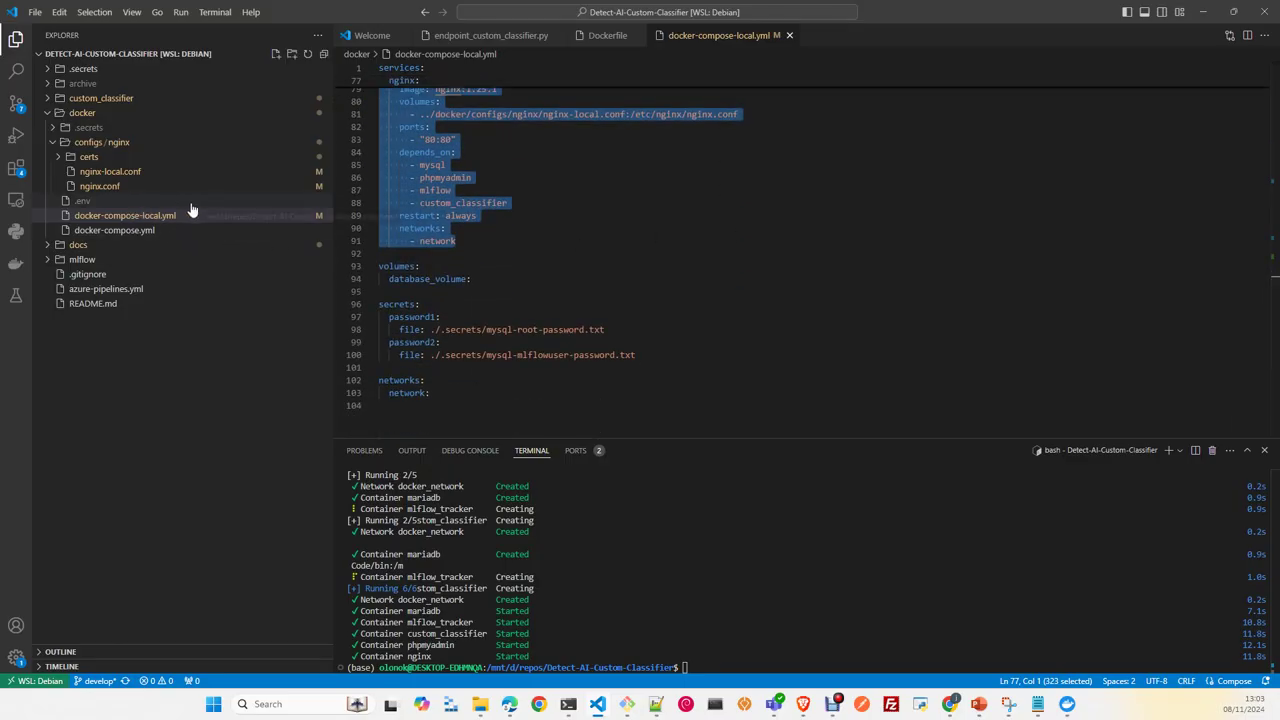
Step: Open docker-compose.yml from the docker folder and examine its service definitions, including custom_classifier's image and GPU deploy settings
left_click(134, 231)
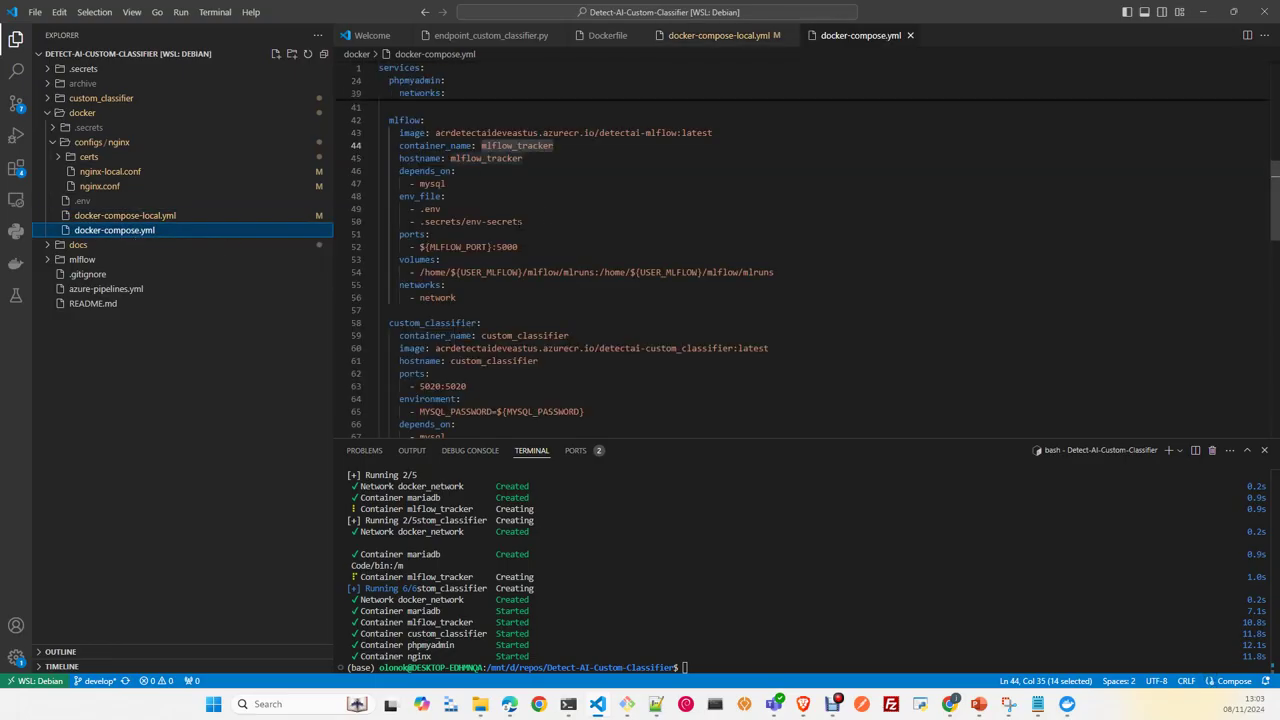
scroll(554, 215, "down", 2)
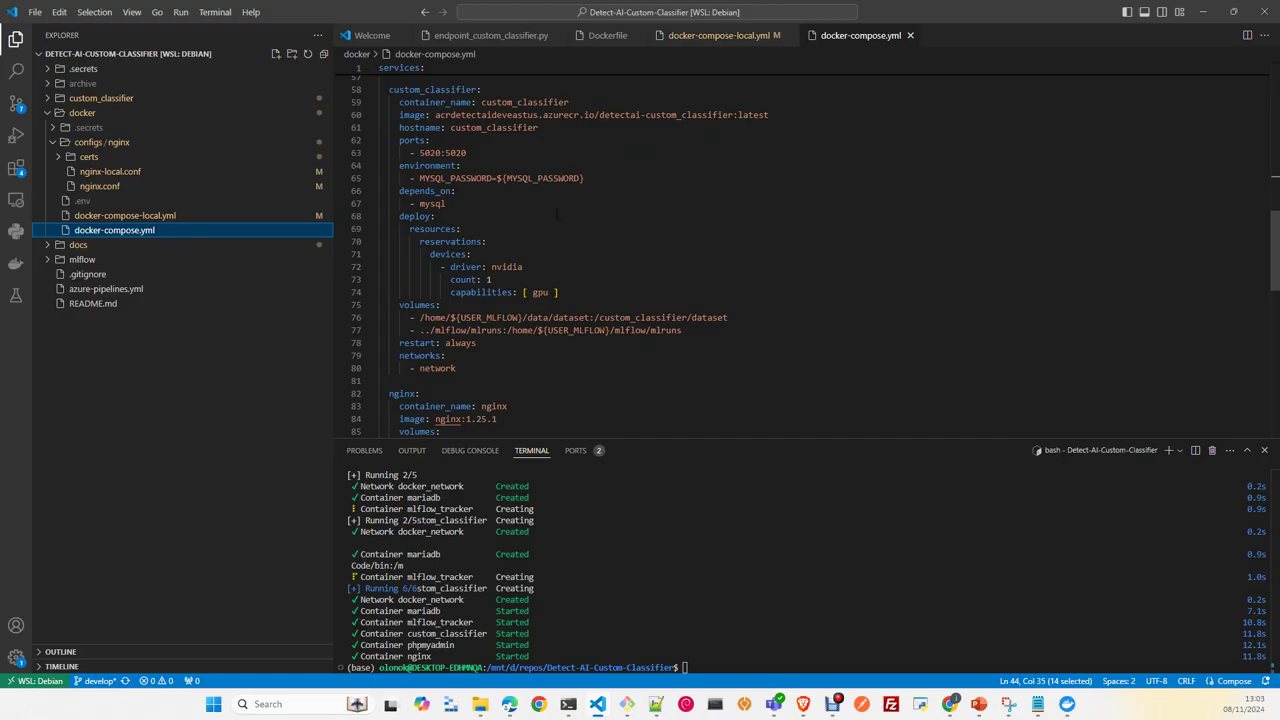
scroll(557, 213, "down", 10)
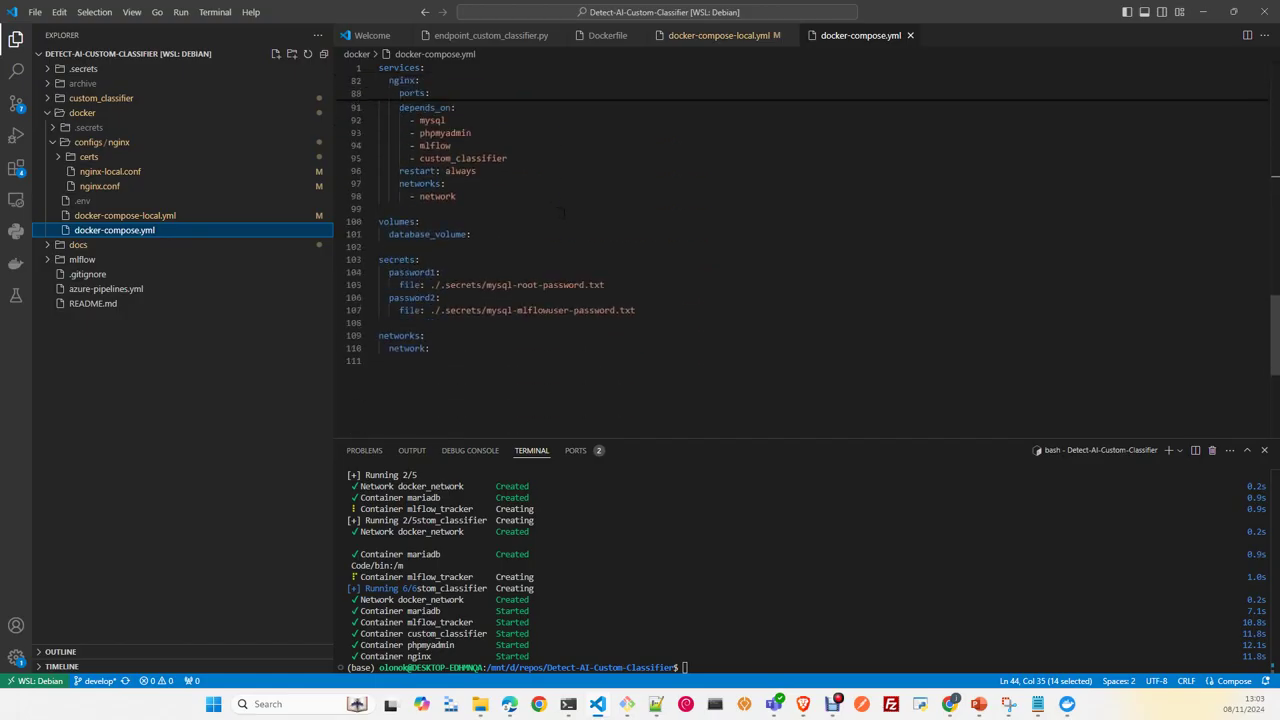
scroll(557, 213, "up", 10)
Step: Return to docker-compose-local.yml and review its services from nginx back up to the mysql definition at the start
left_click(705, 35)
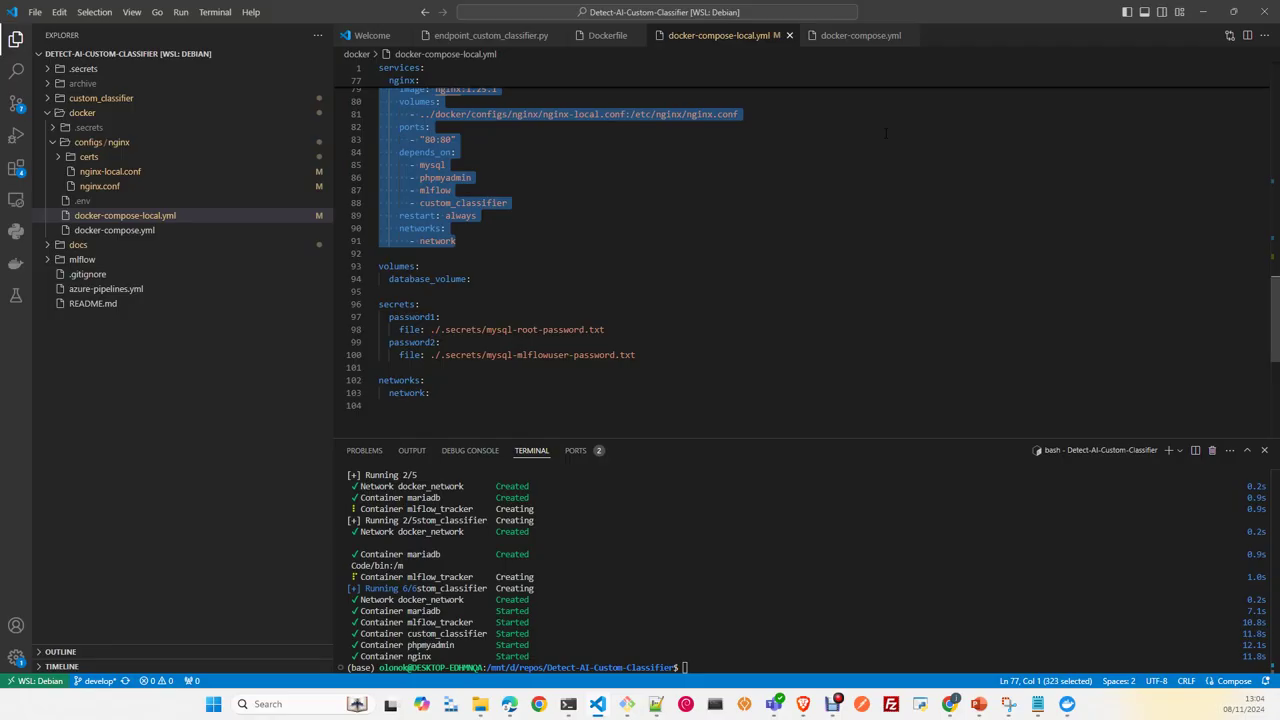
scroll(885, 133, "up", 10)
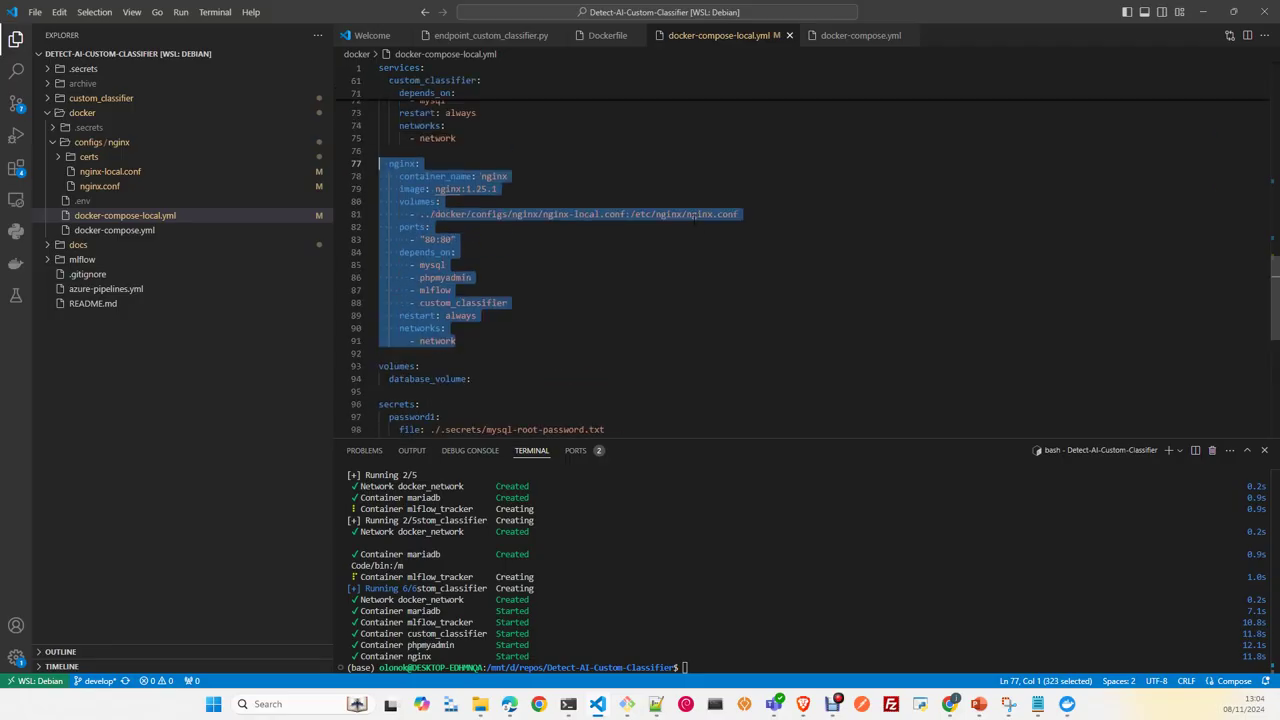
scroll(613, 214, "up", 7)
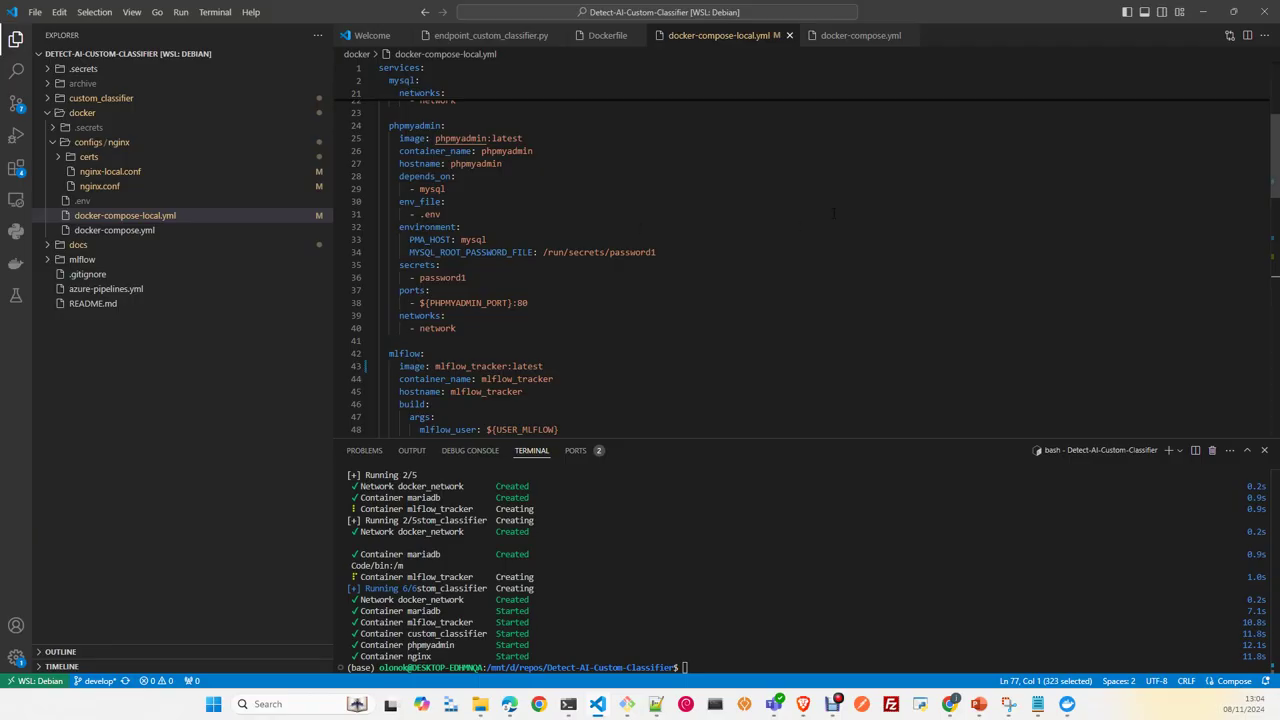
scroll(692, 240, "up", 7)
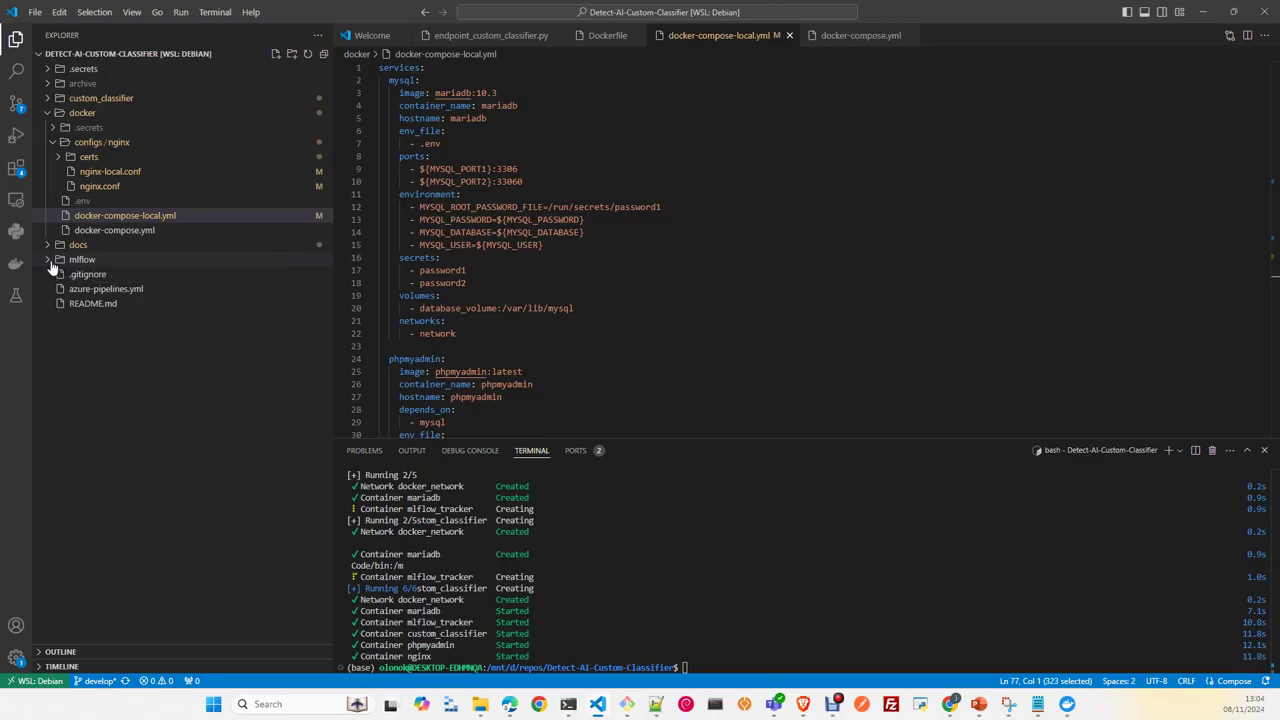
Step: Expand the mlflow folder and inspect its Dockerfile and requirements.txt, ending on the Dockerfile
left_click(84, 260)
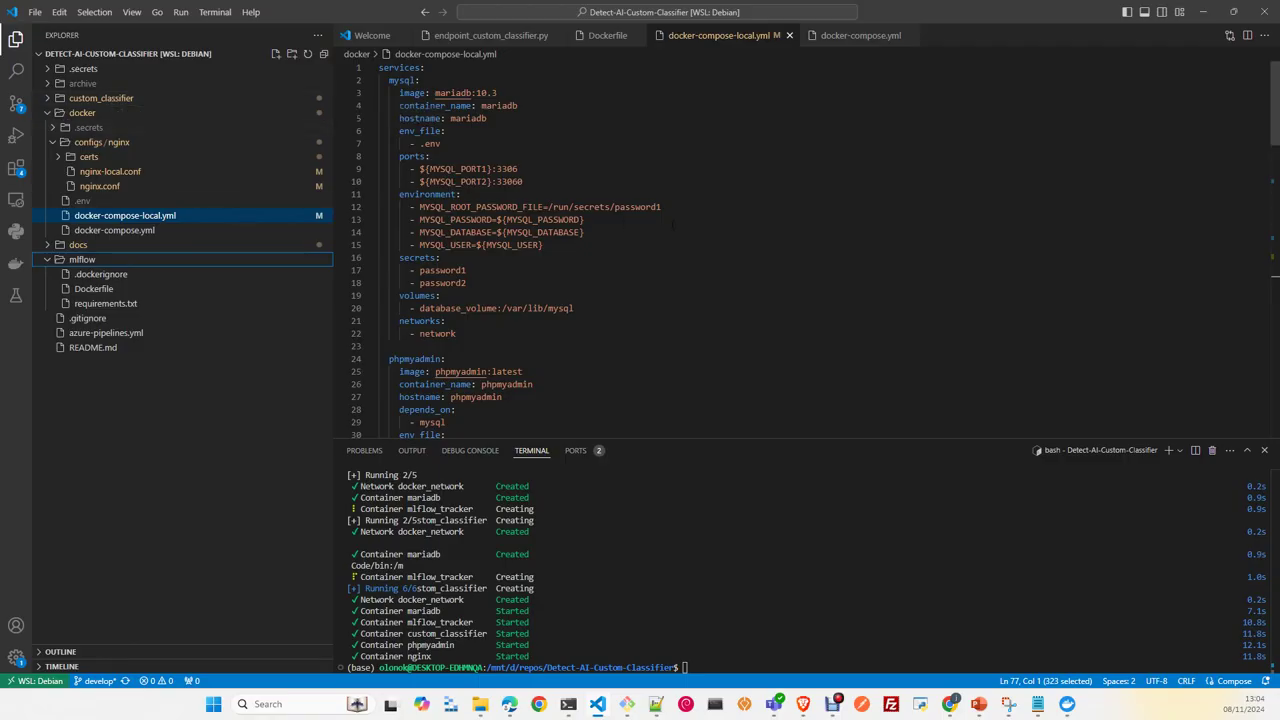
scroll(674, 225, "down", 3)
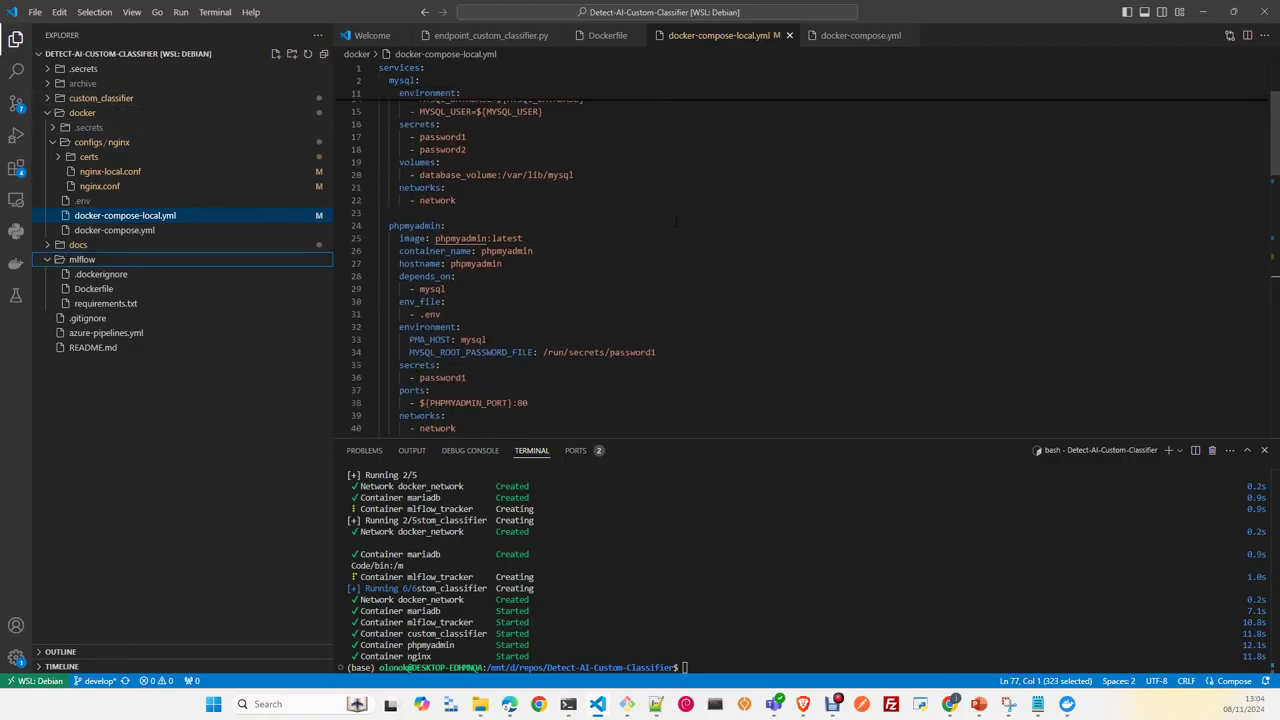
scroll(676, 222, "down", 3)
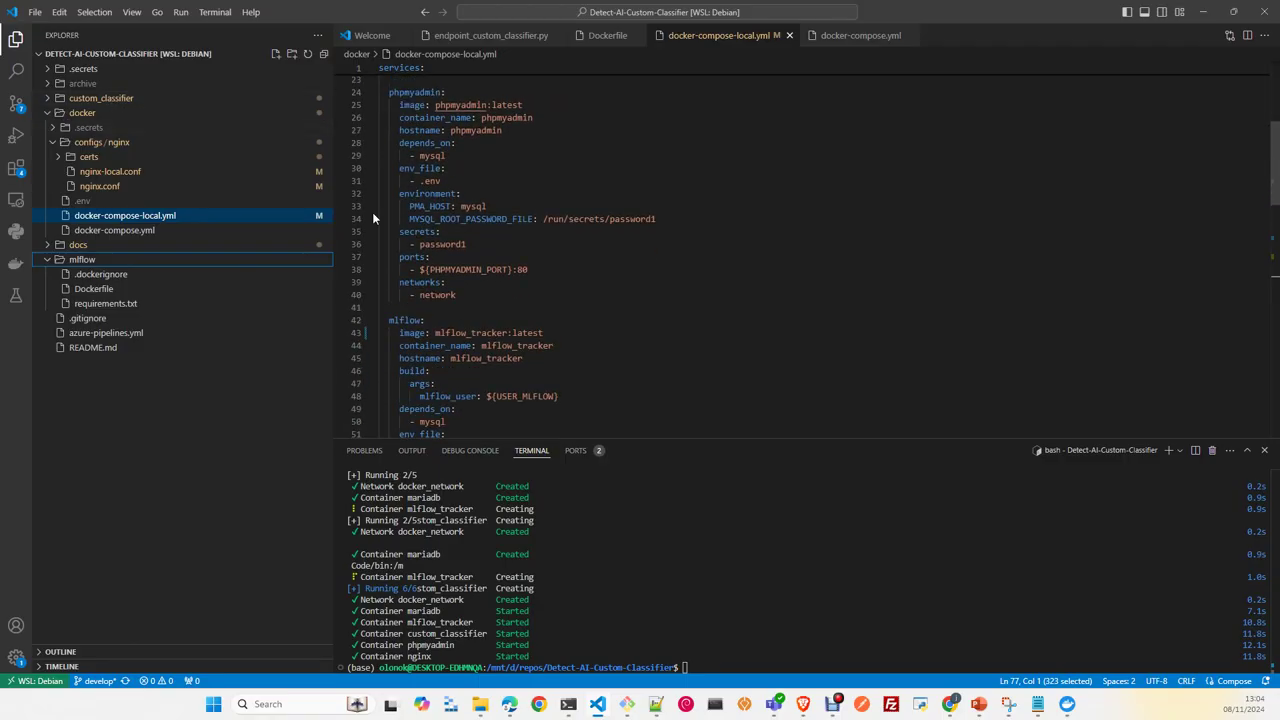
left_click(112, 290)
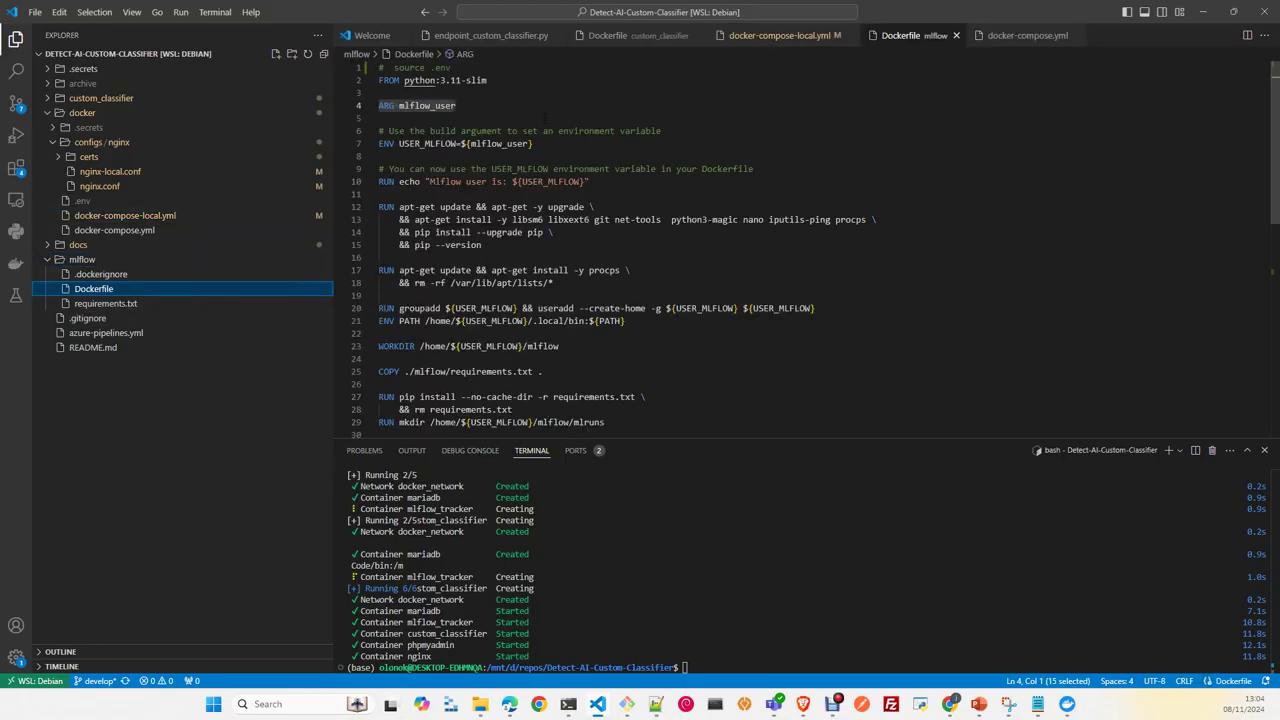
left_click(181, 305)
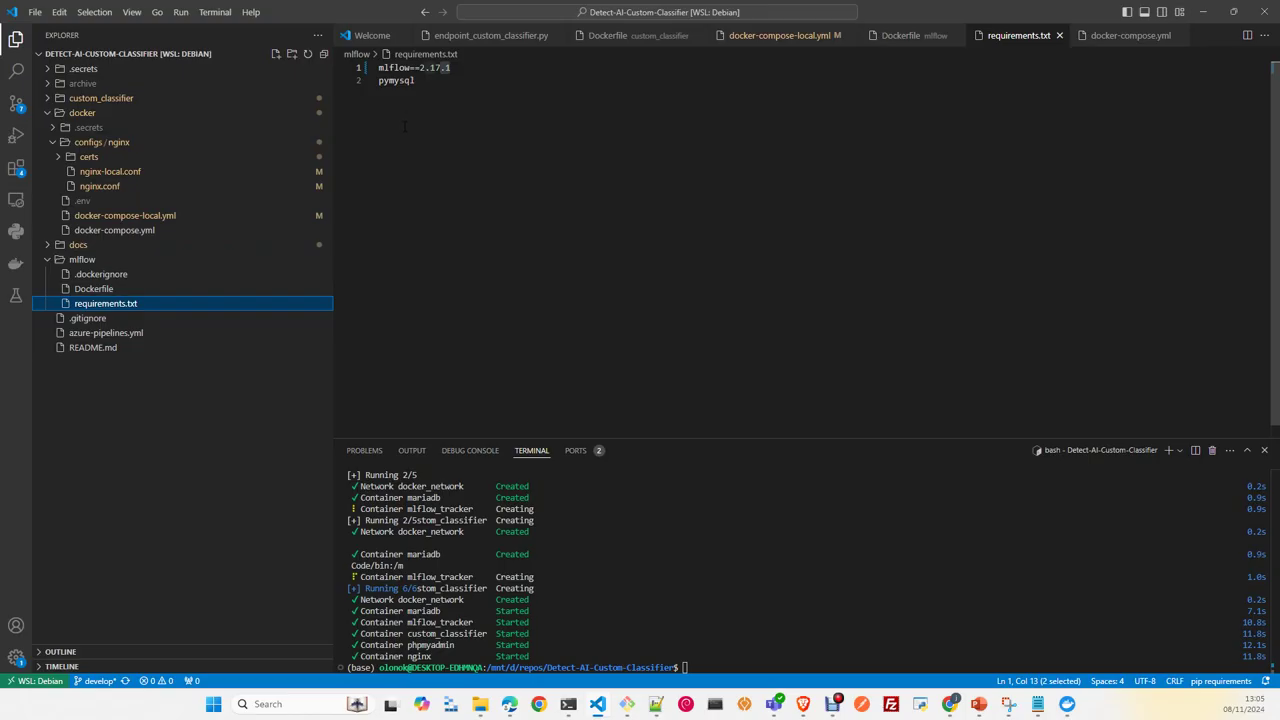
left_click(131, 290)
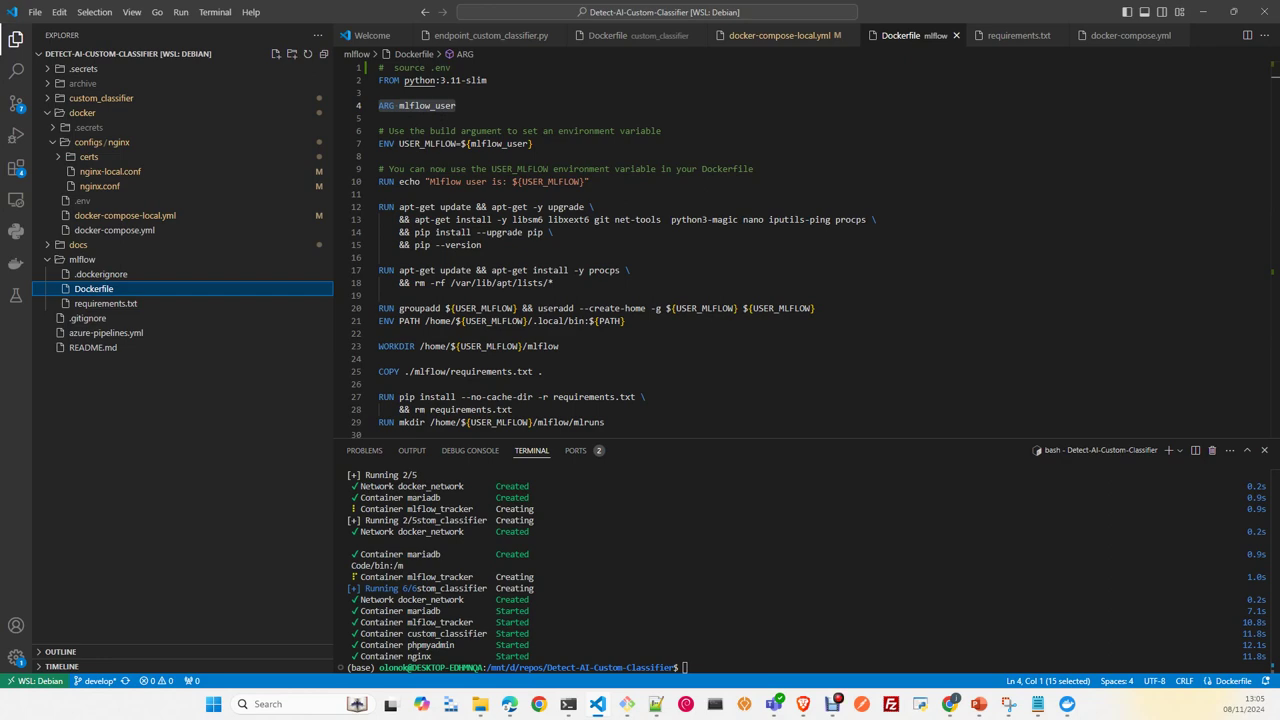
Step: Switch to the Custom_Classifier_MLFLOW Jupyter notebook and view the docker build and docker compose commands under Build Docker and Docker Composer
key("alt+Tab")
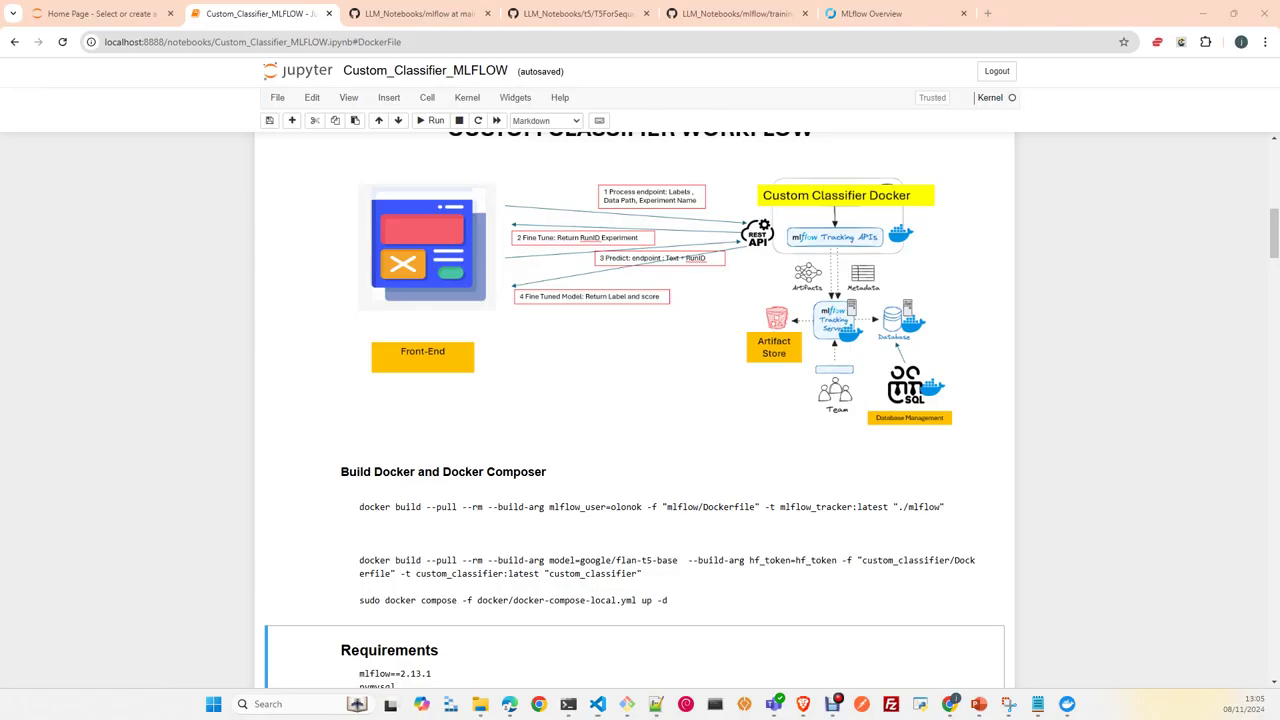
scroll(570, 360, "down", 1)
scroll(570, 360, "down", 1)
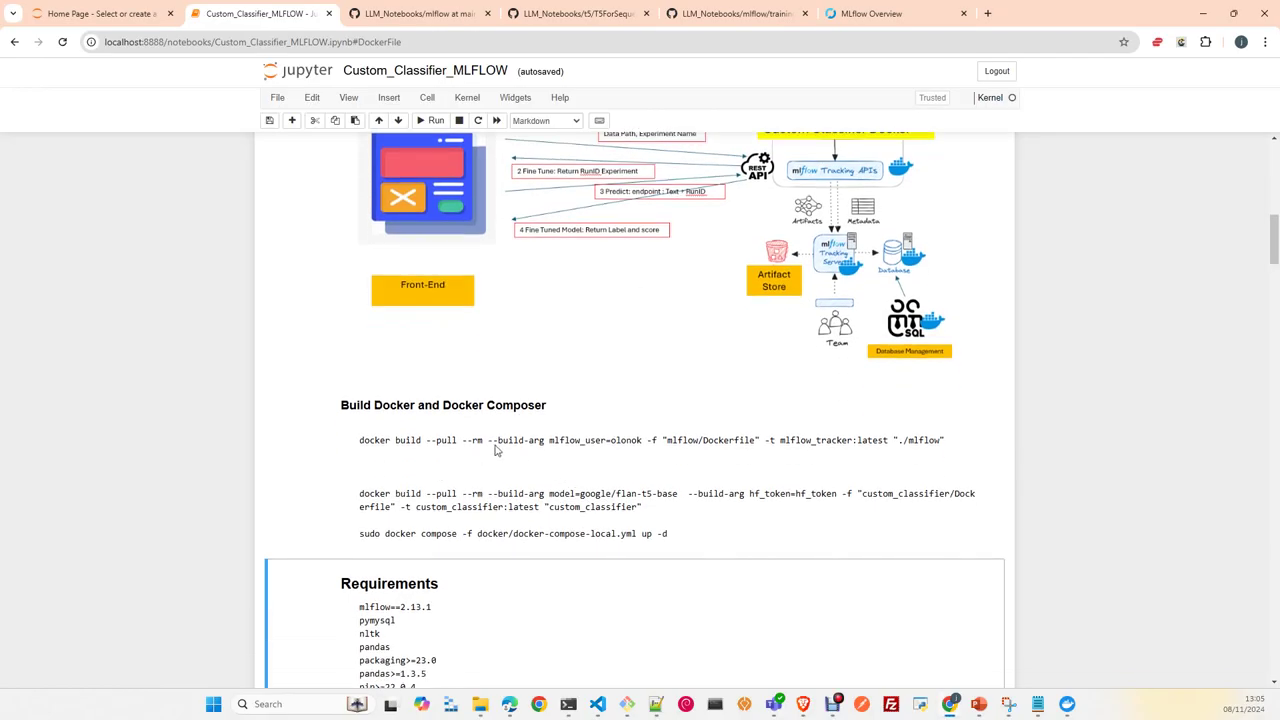